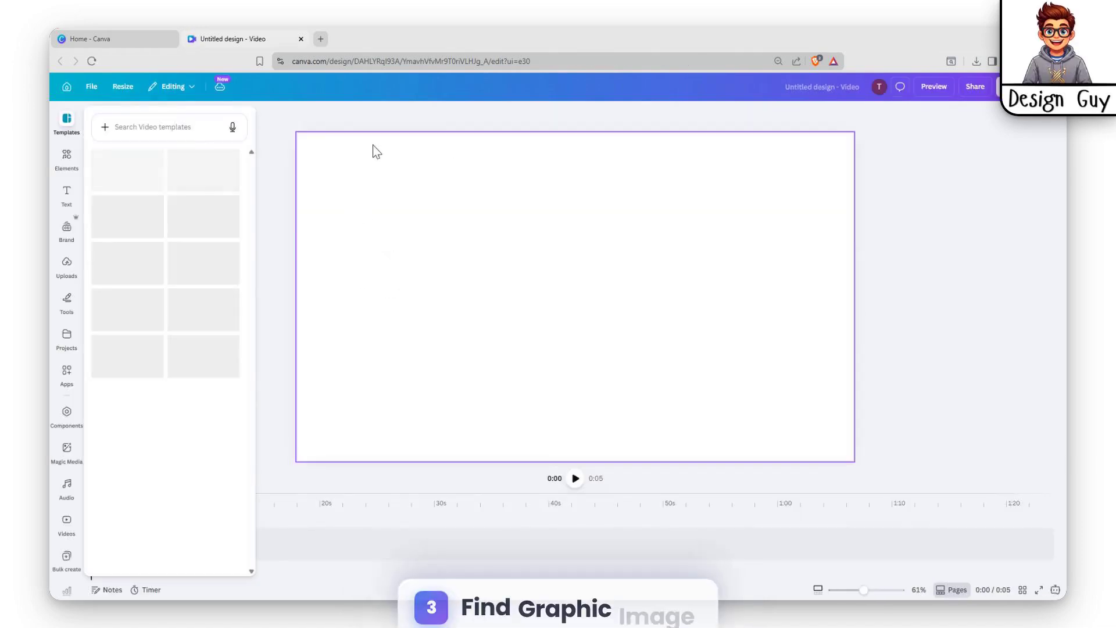
Search the Graphics elements for "Tokyo Tower" and browse the illustrations.
click(67, 158)
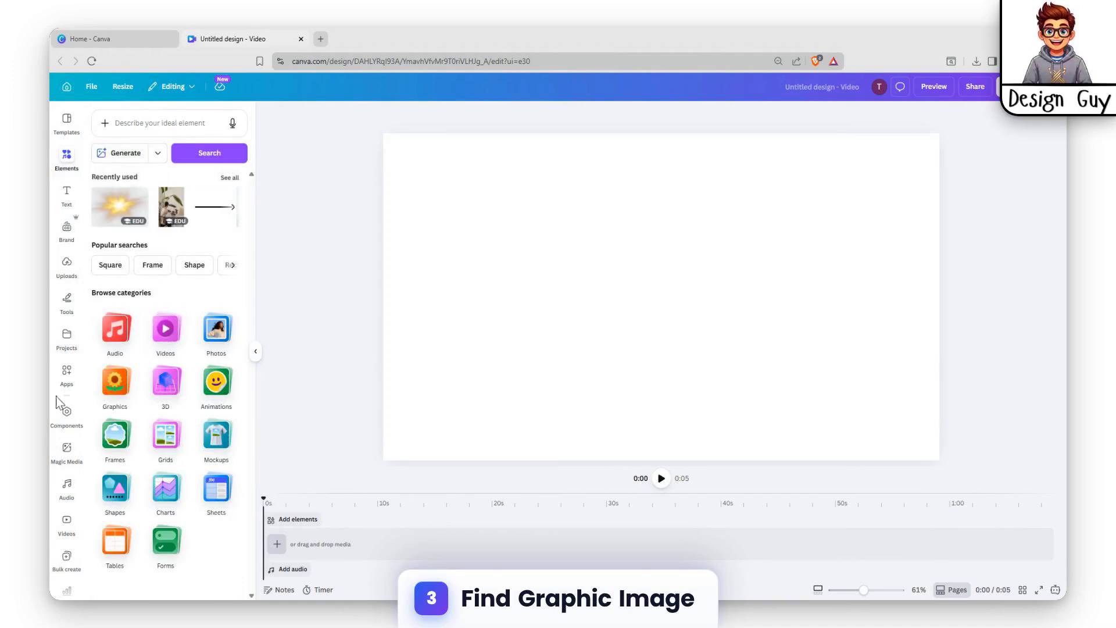
click(121, 385)
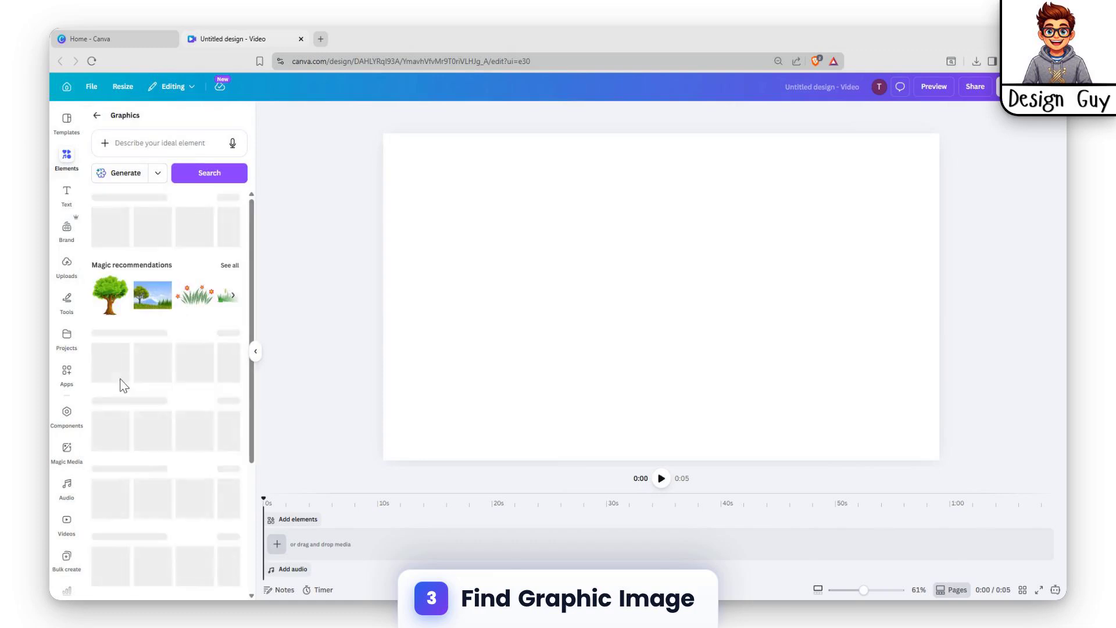
click(146, 150)
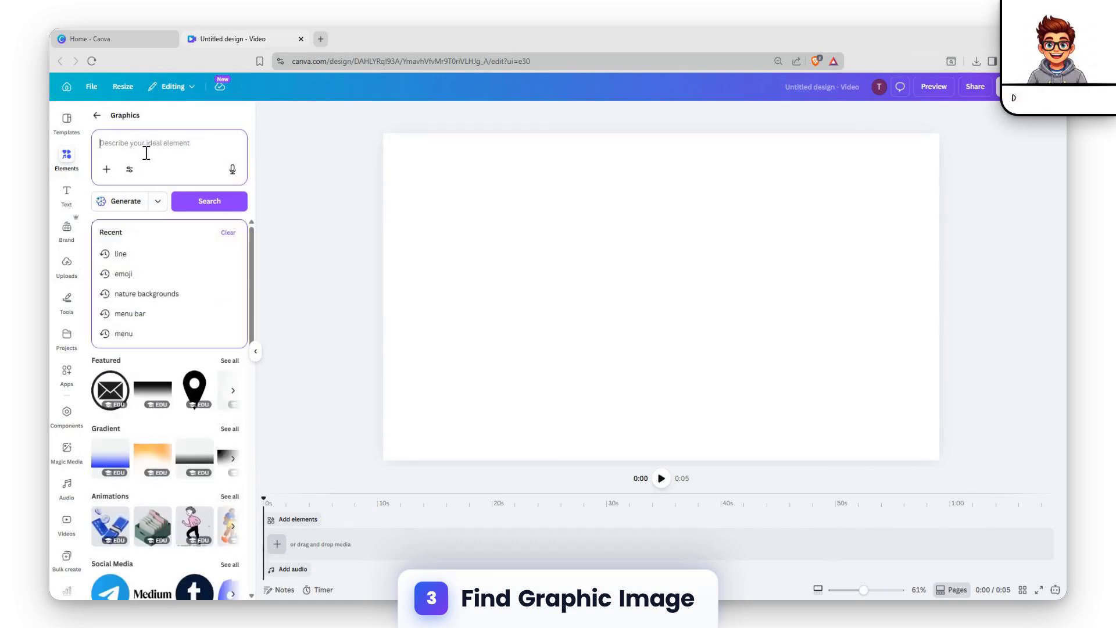
text(To)
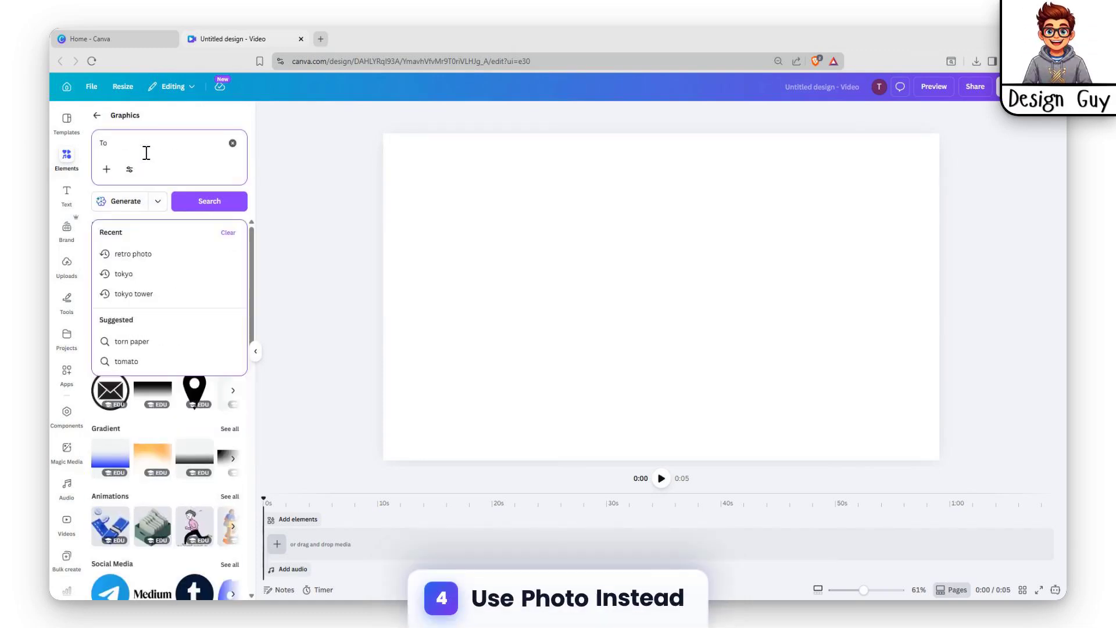
text(kto)
key(BackSpace)
key(BackSpace)
text(yo)
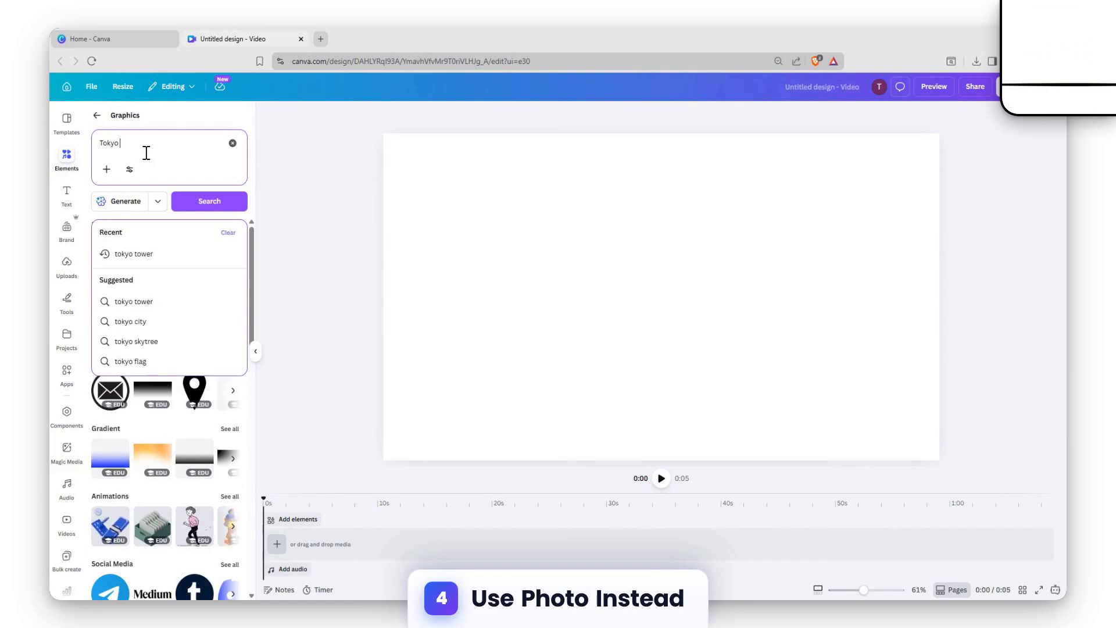
text( Tower)
key(Return)
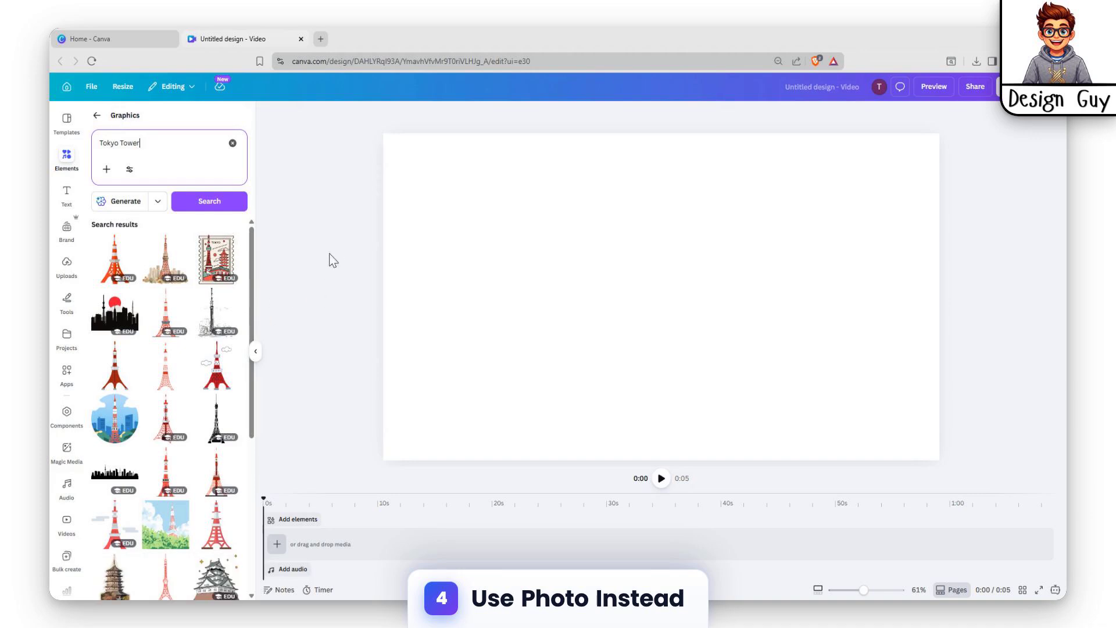
scroll(201, 386, down, 2)
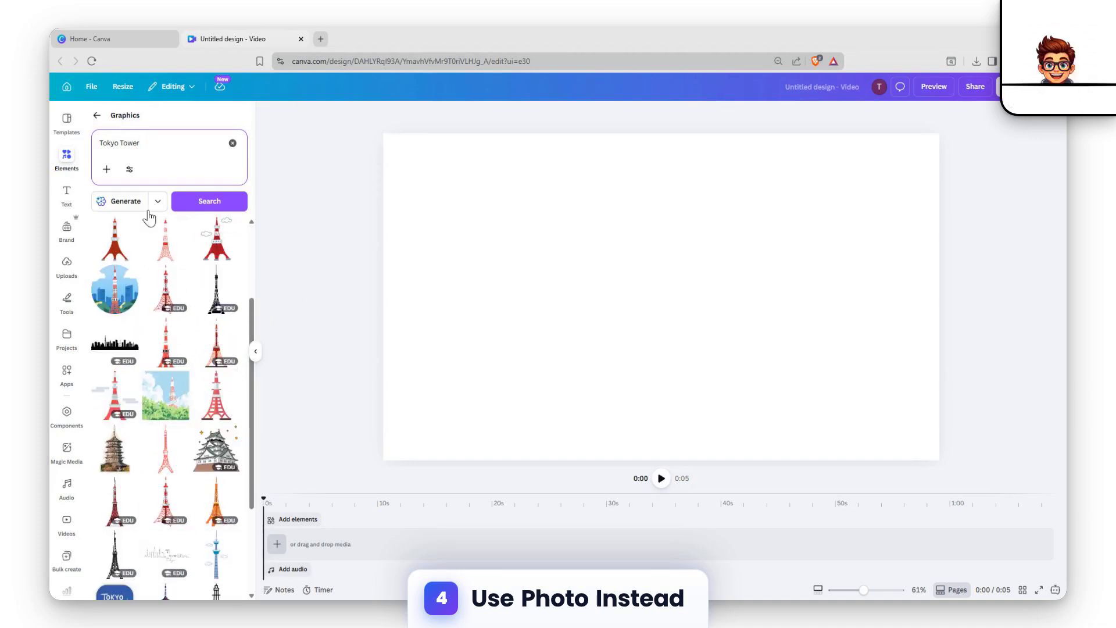
scroll(150, 221, up, 2)
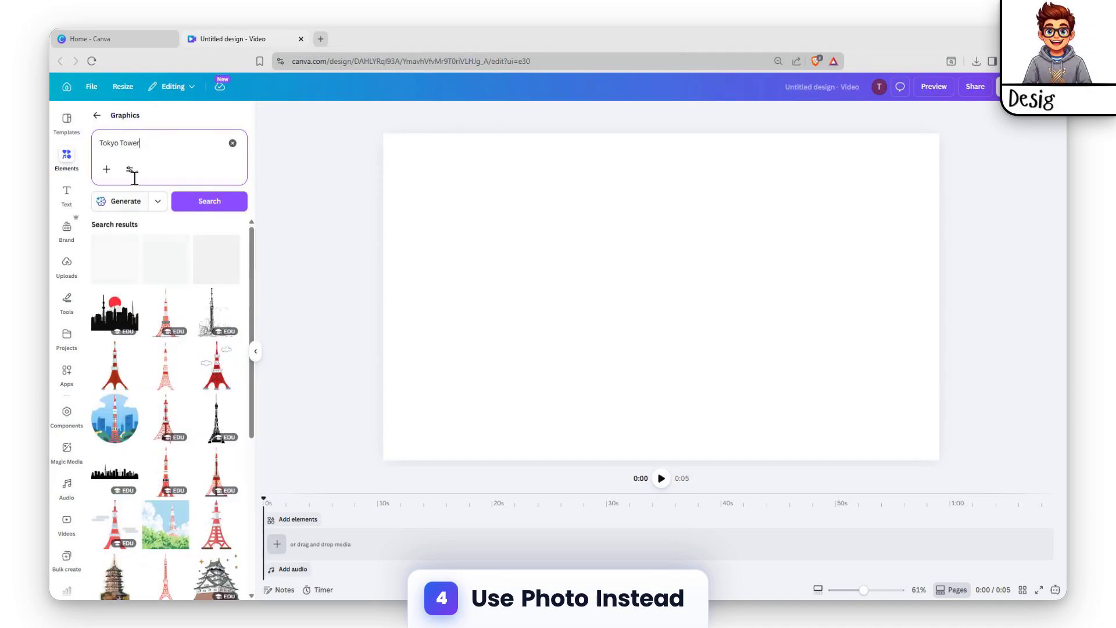
Search the Photos elements for "Tokyo Tower" and add the daytime blue-sky skyline photo with the red tower to the page.
click(97, 121)
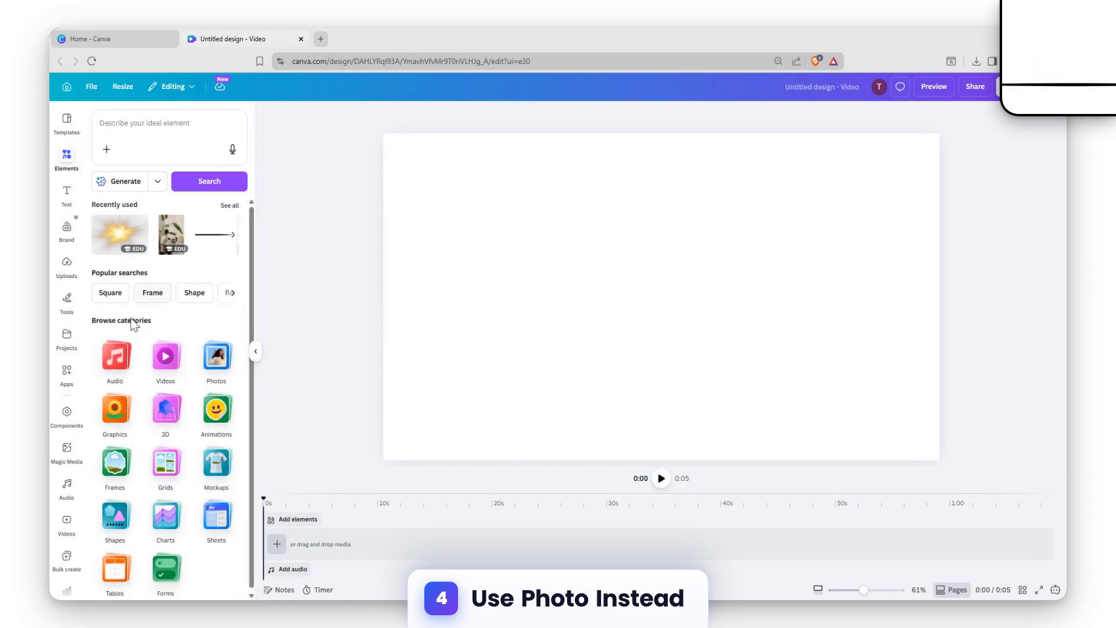
click(216, 355)
click(164, 144)
text(Tokyo Tower)
click(204, 201)
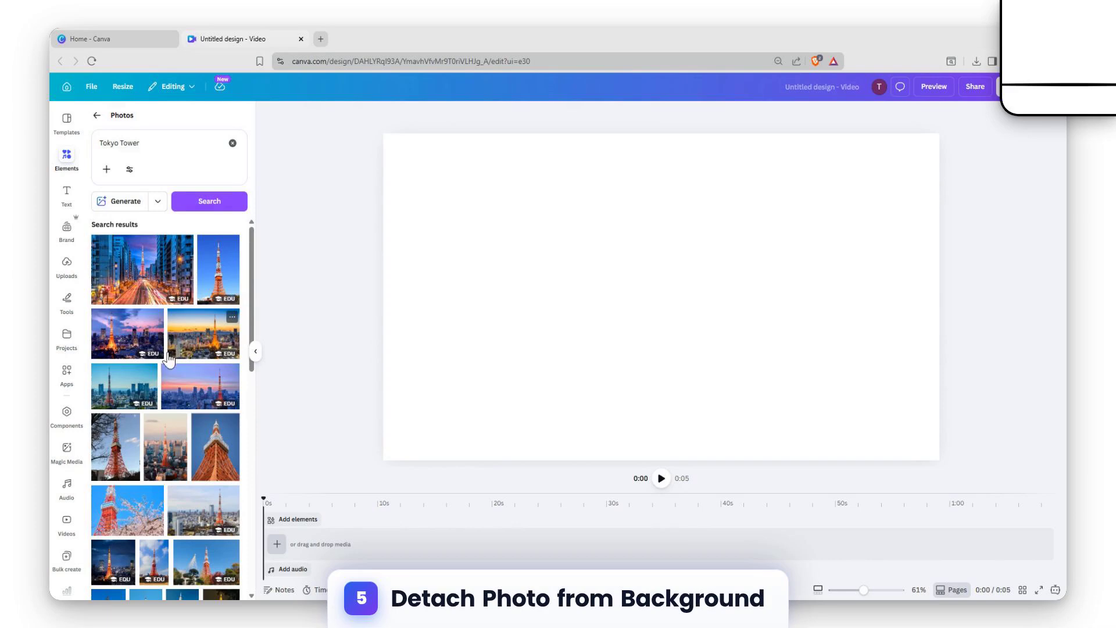
click(128, 391)
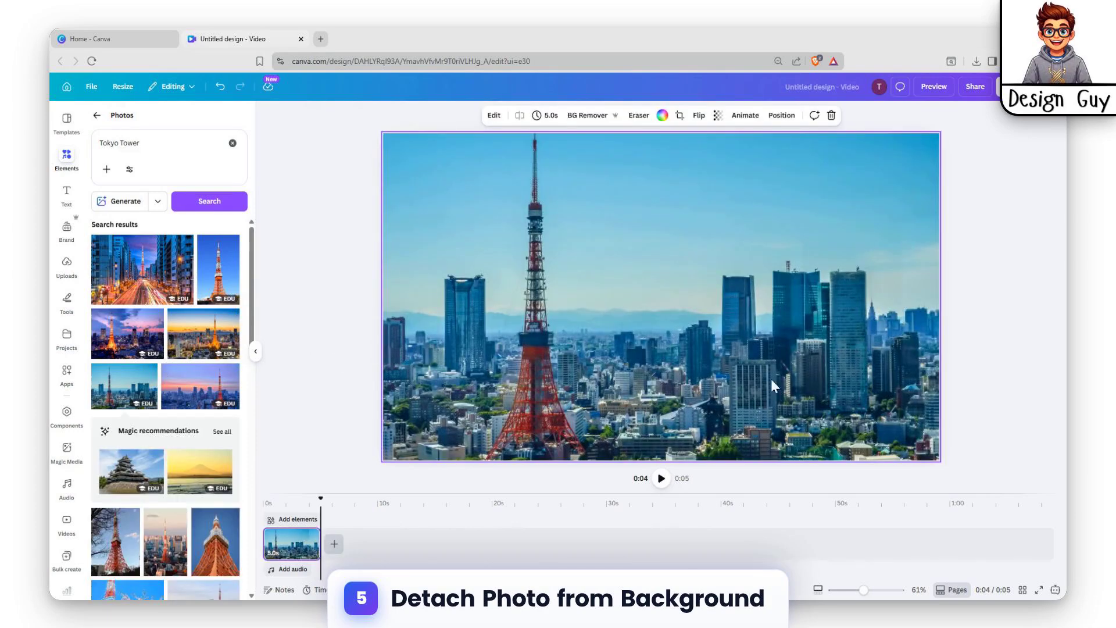
Preview the video briefly, detach the skyline photo from the background and move it to the upper-left corner of the page.
click(661, 478)
click(662, 480)
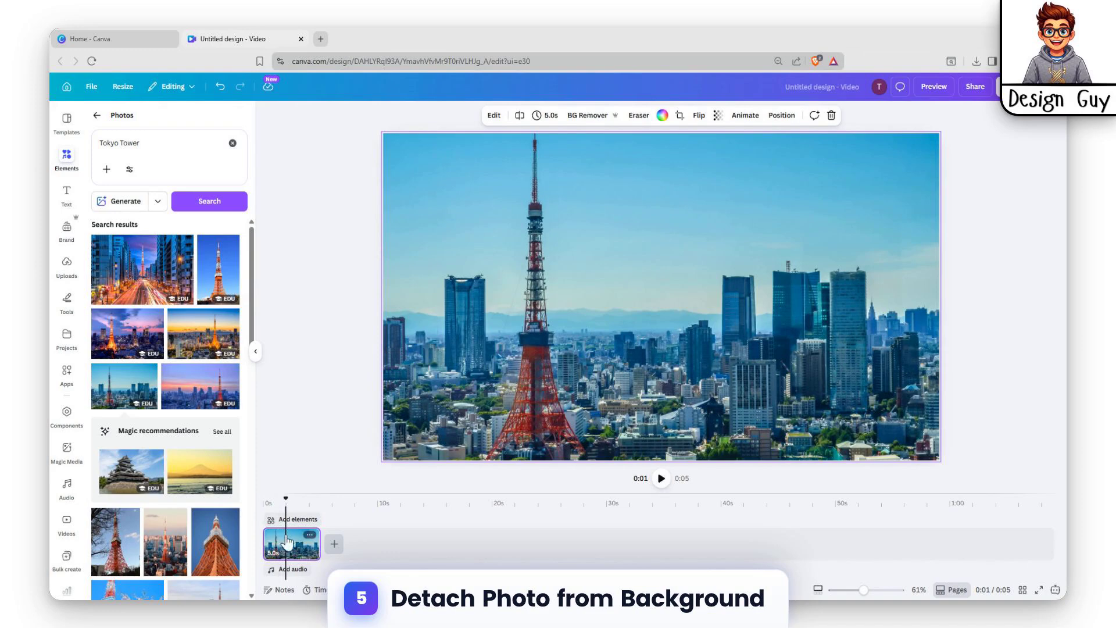
right_click(310, 547)
click(349, 516)
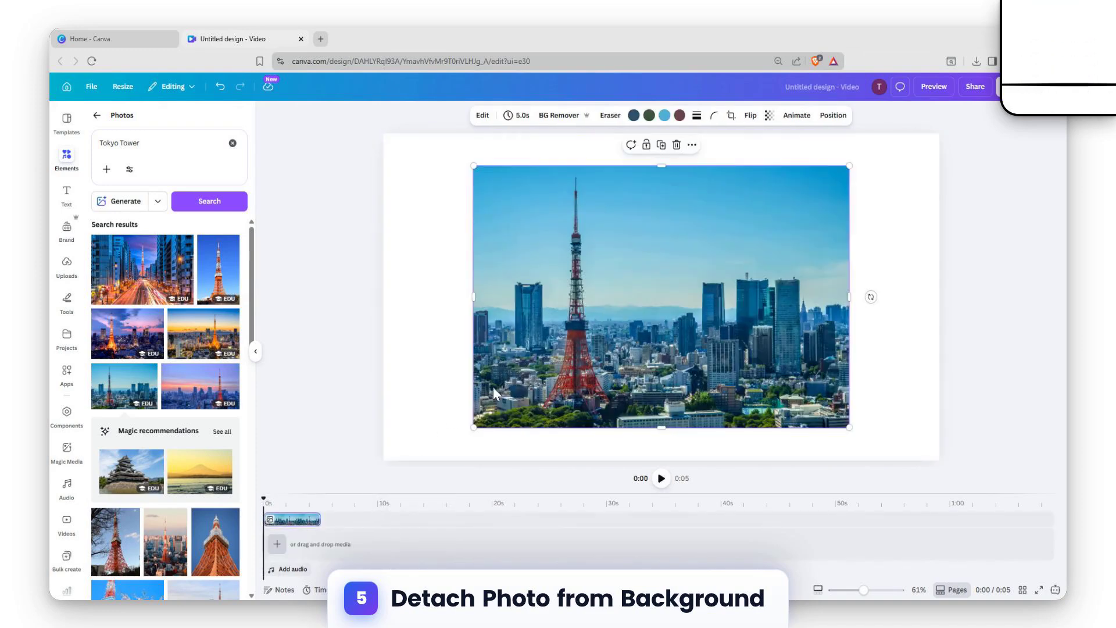
drag(662, 333, 572, 300)
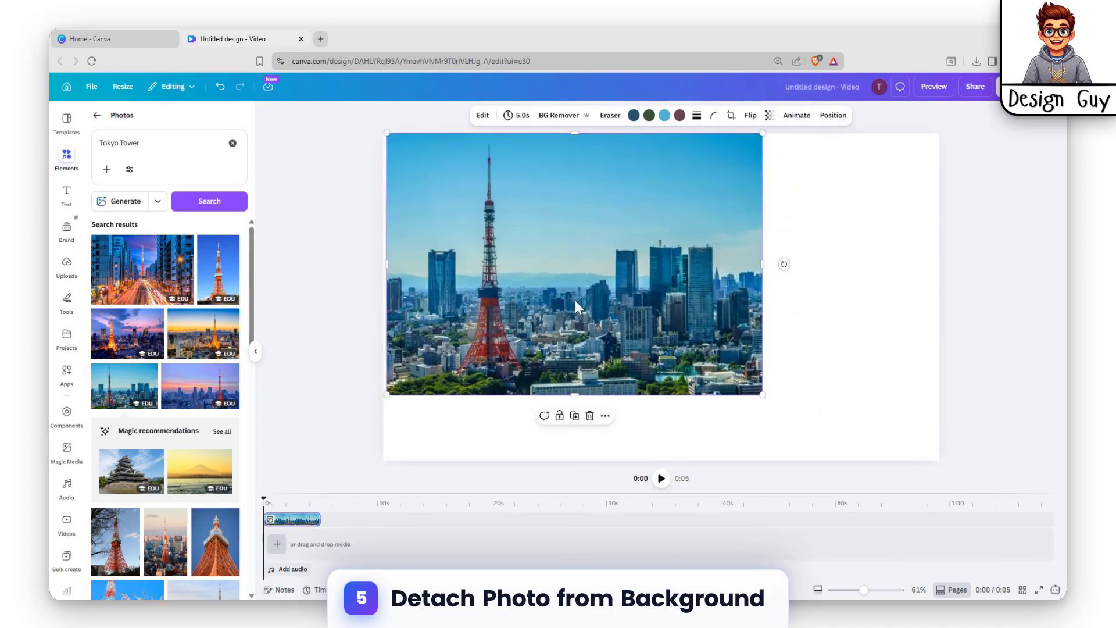
Try to separate the tower from the skyline photo with Magic Grab's click selection and shift the grabbed tower.
click(478, 115)
click(230, 191)
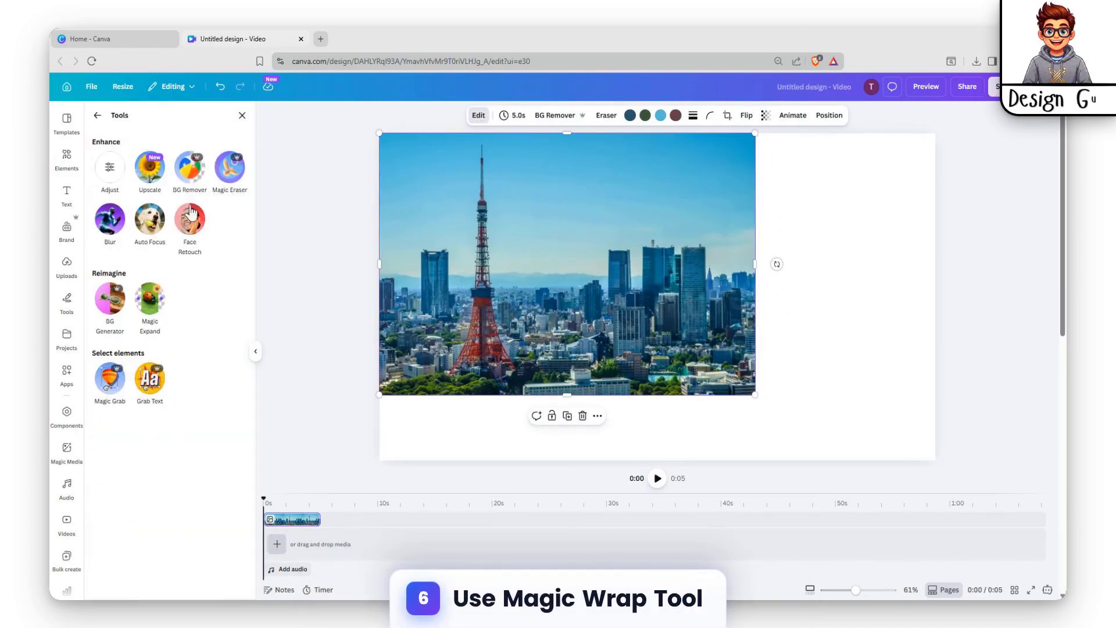
click(107, 390)
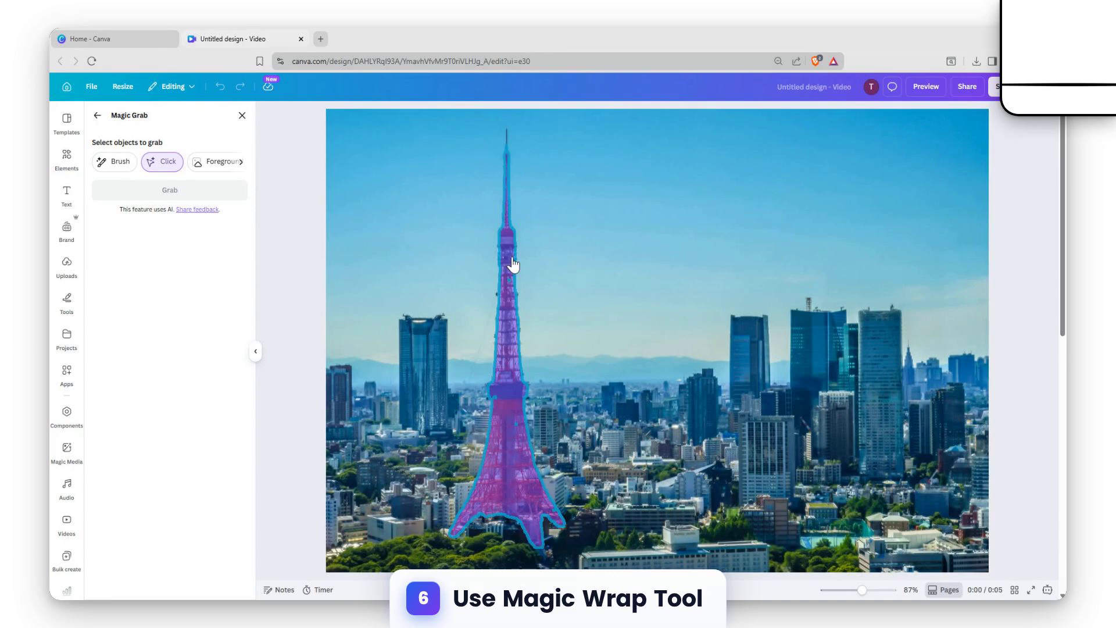
click(512, 260)
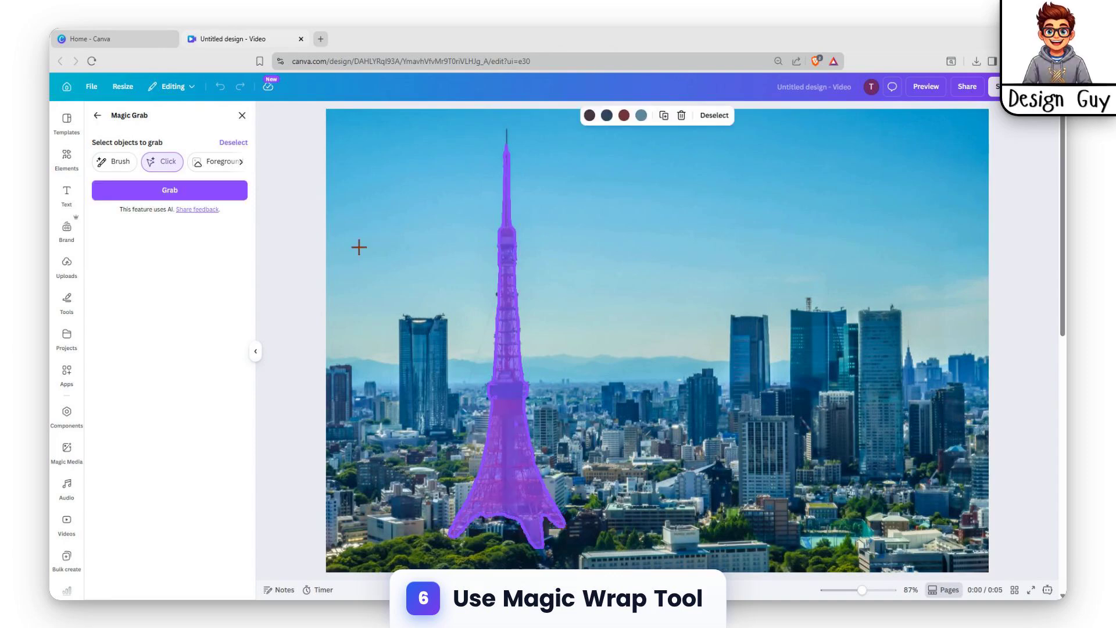
click(168, 192)
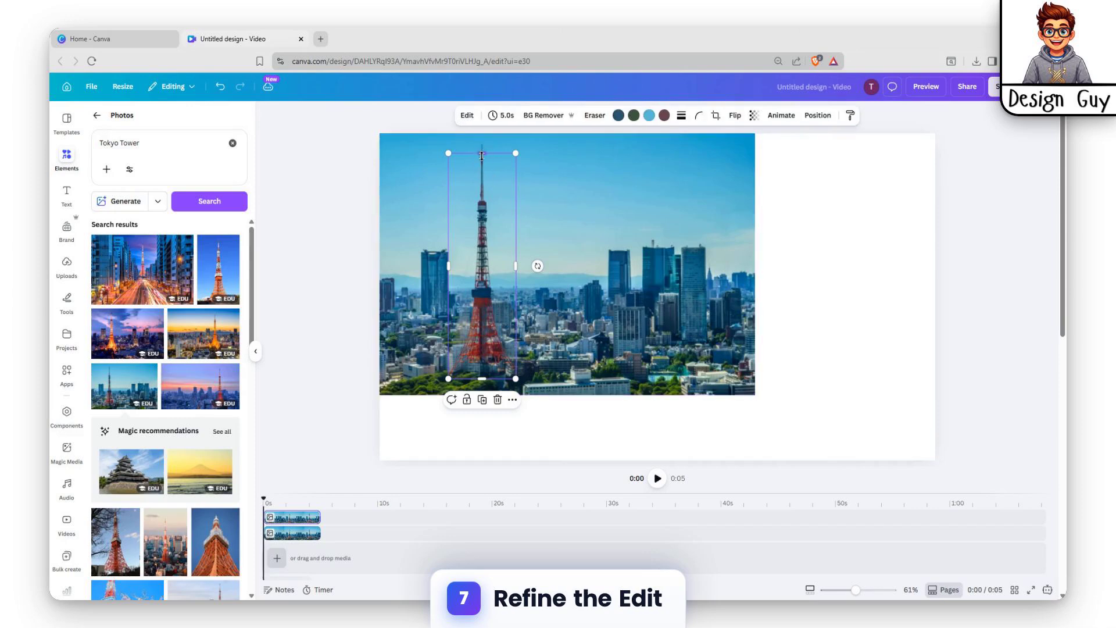
mouse_move(482, 190)
mouse_down()
mouse_move(503, 195)
mouse_move(483, 196)
mouse_up()
Reopen Magic Grab on the remaining background photo and try to select the leftover antenna tip.
click(552, 231)
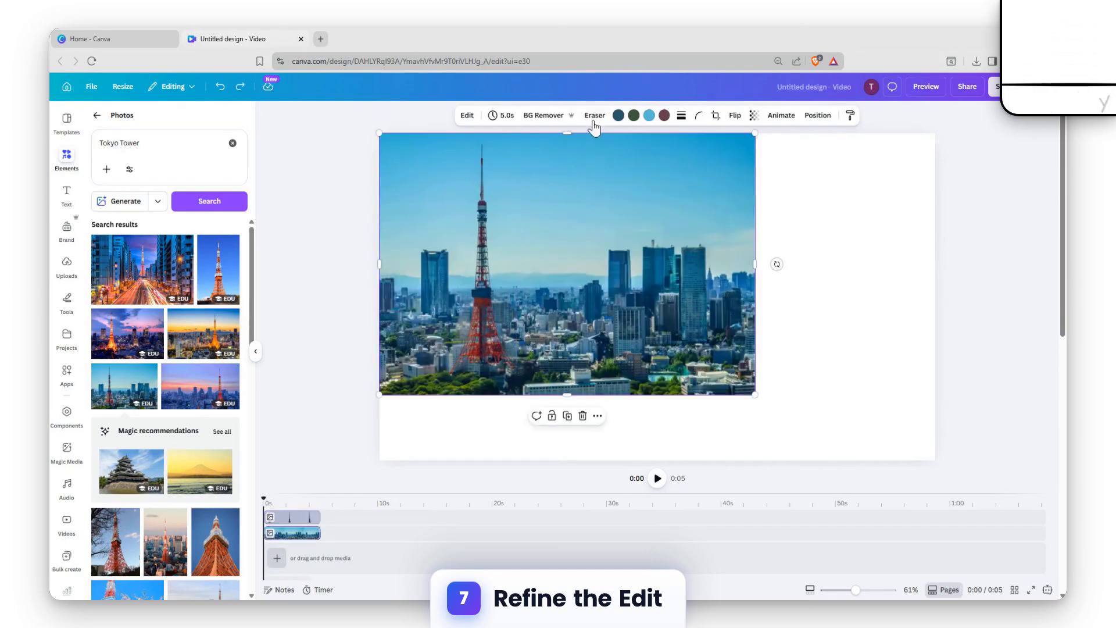
click(467, 115)
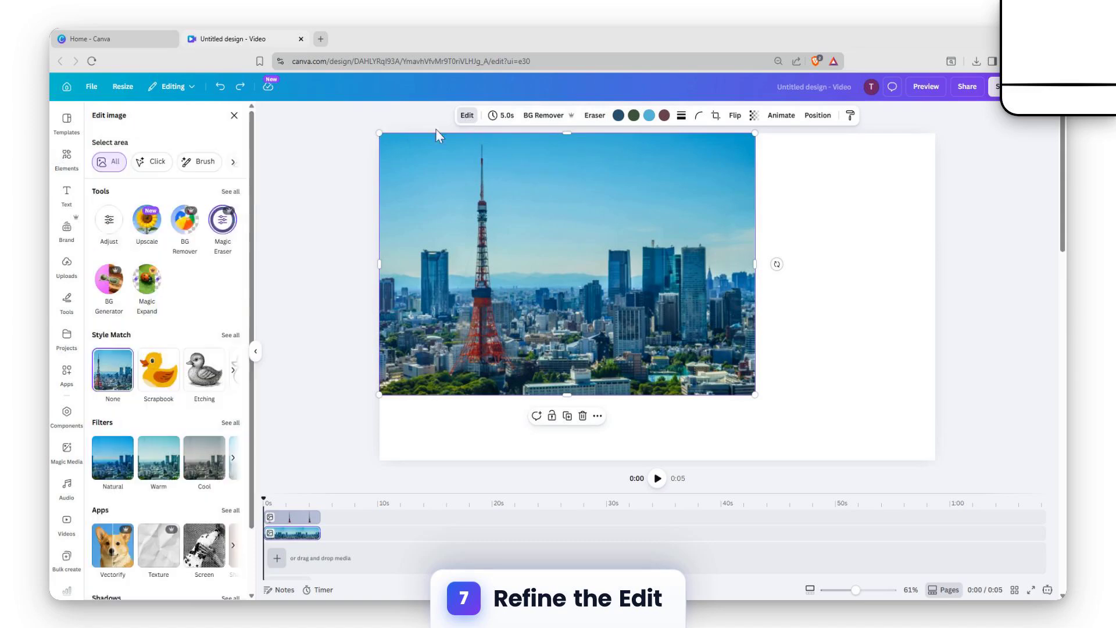
click(230, 192)
click(109, 377)
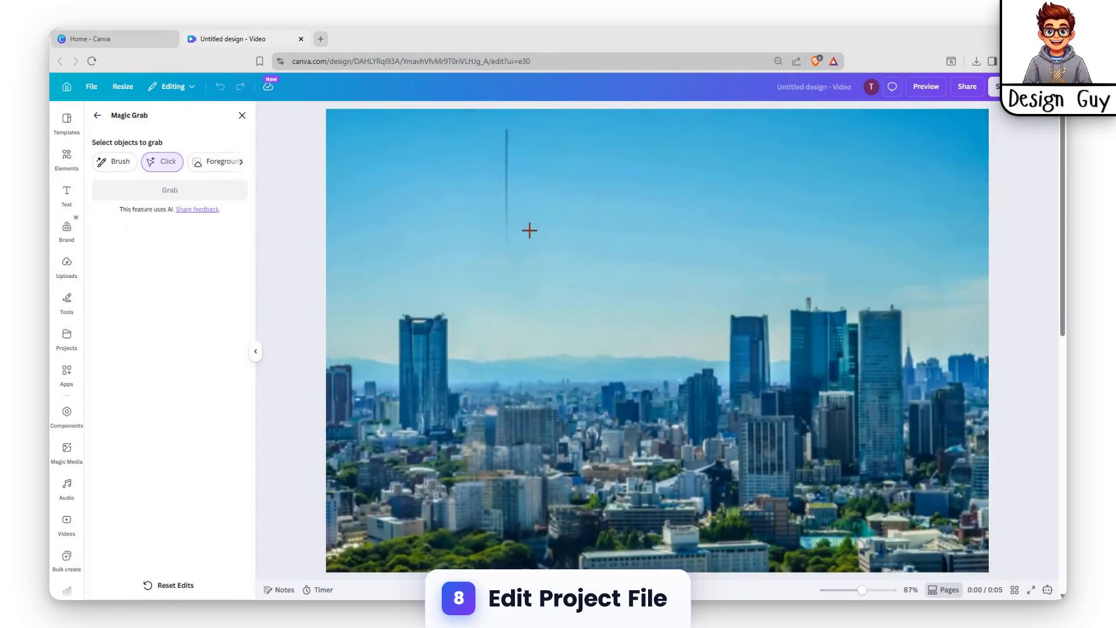
click(529, 230)
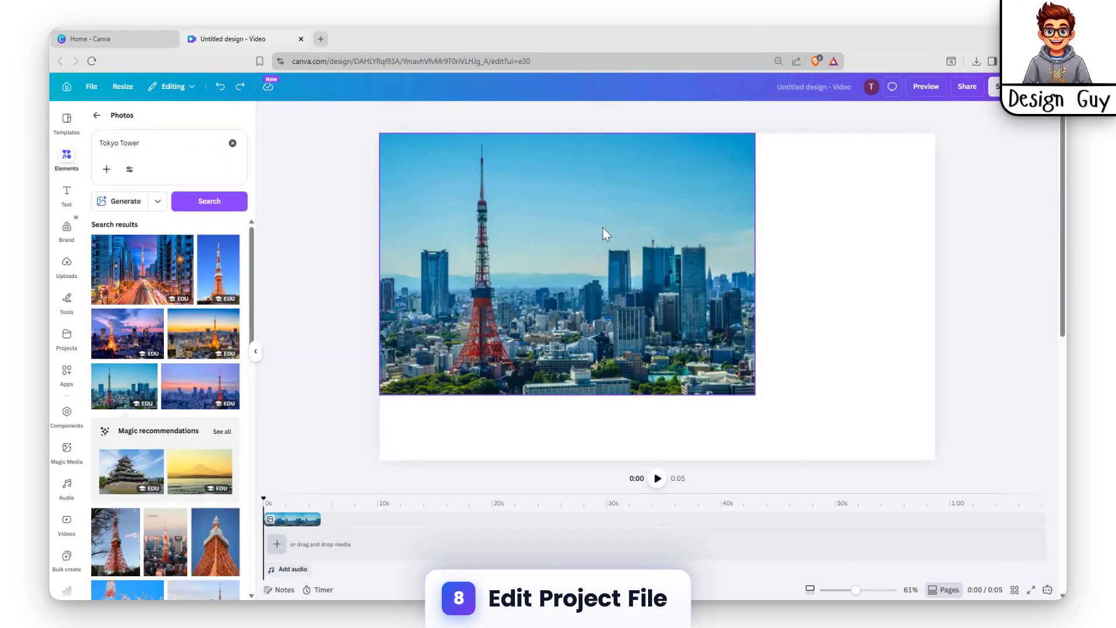
Separate the tower from the photo with Magic Grab by brushing over all of it at brush size 40, and shift it slightly left.
click(603, 226)
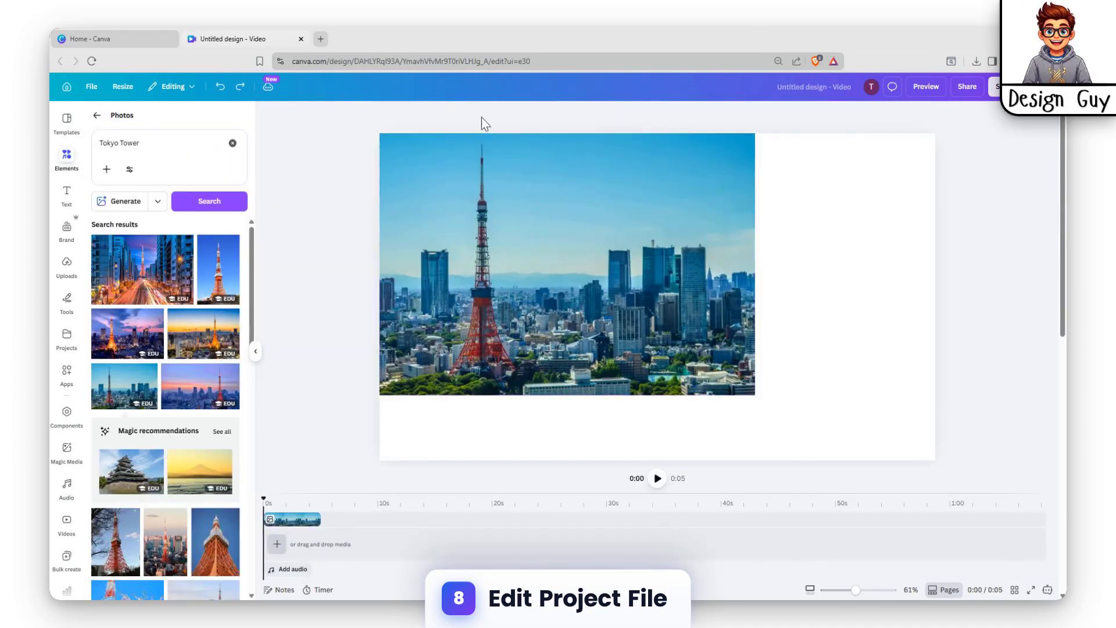
click(479, 116)
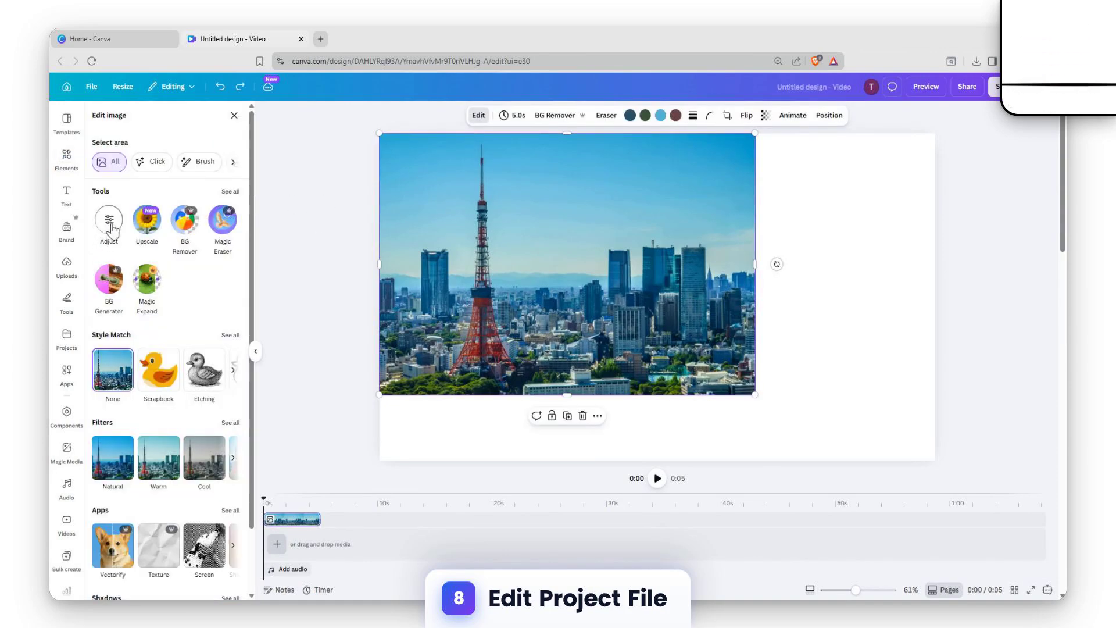
click(230, 191)
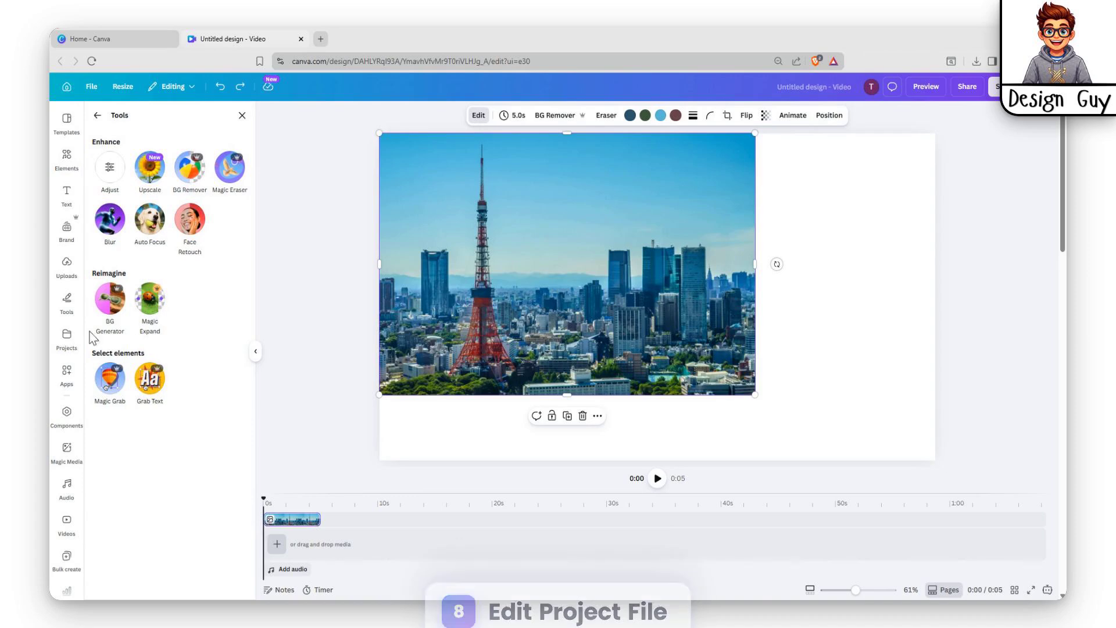
click(111, 382)
click(117, 164)
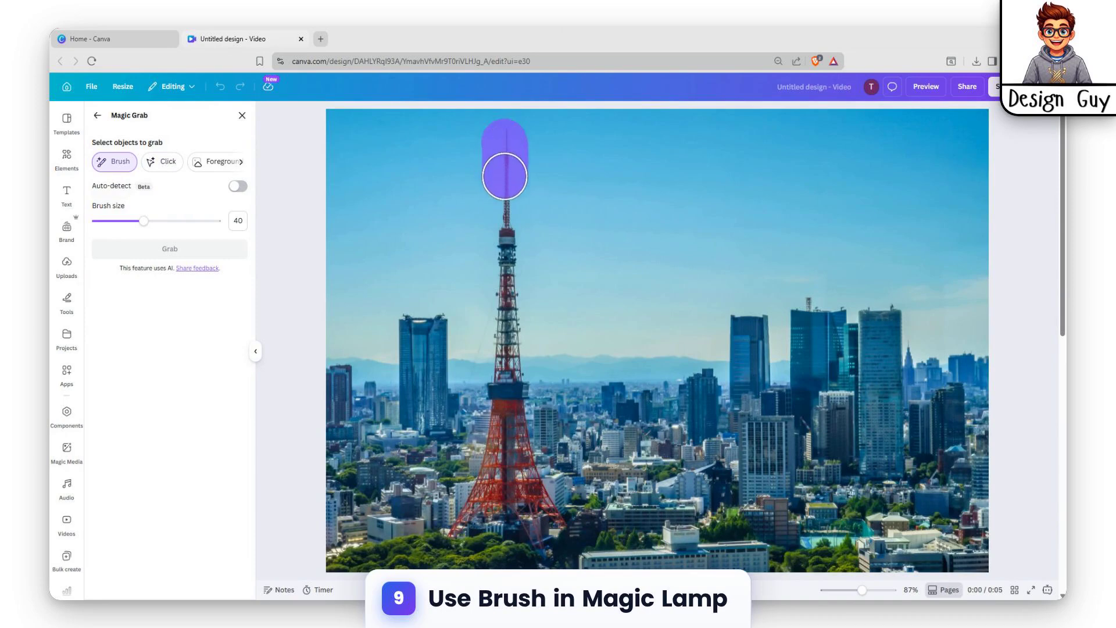
drag(503, 237, 501, 303)
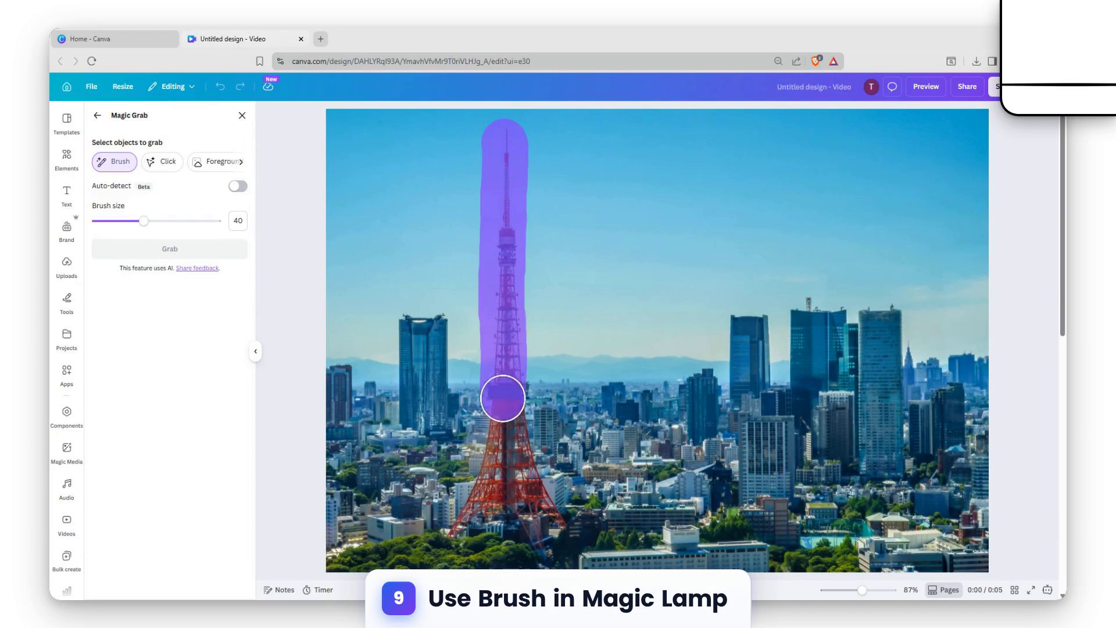
drag(503, 398, 507, 442)
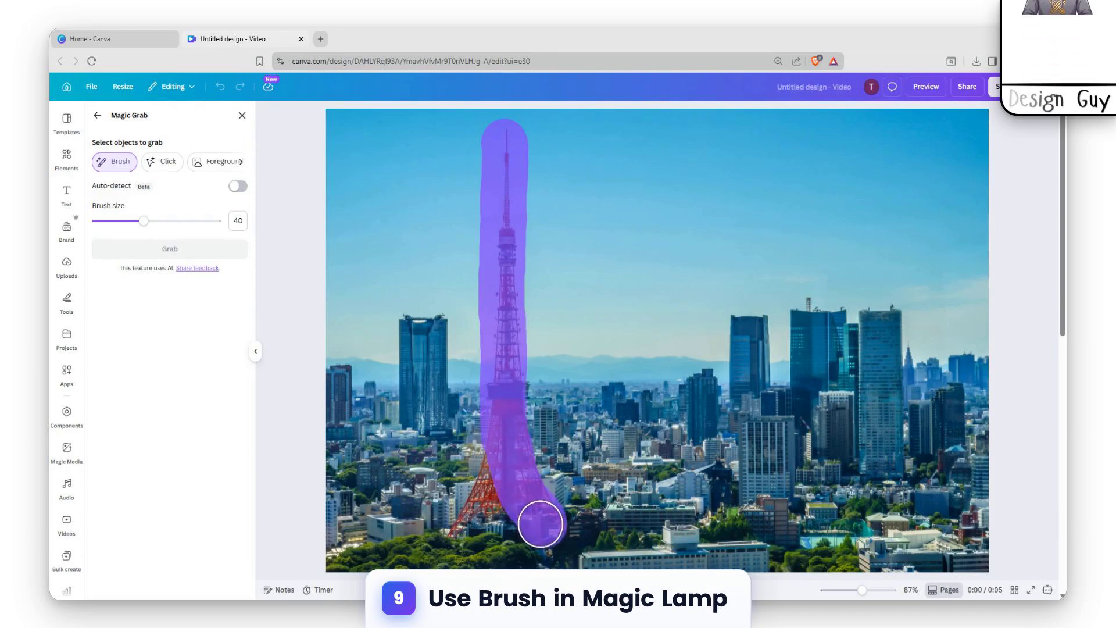
drag(483, 515, 465, 519)
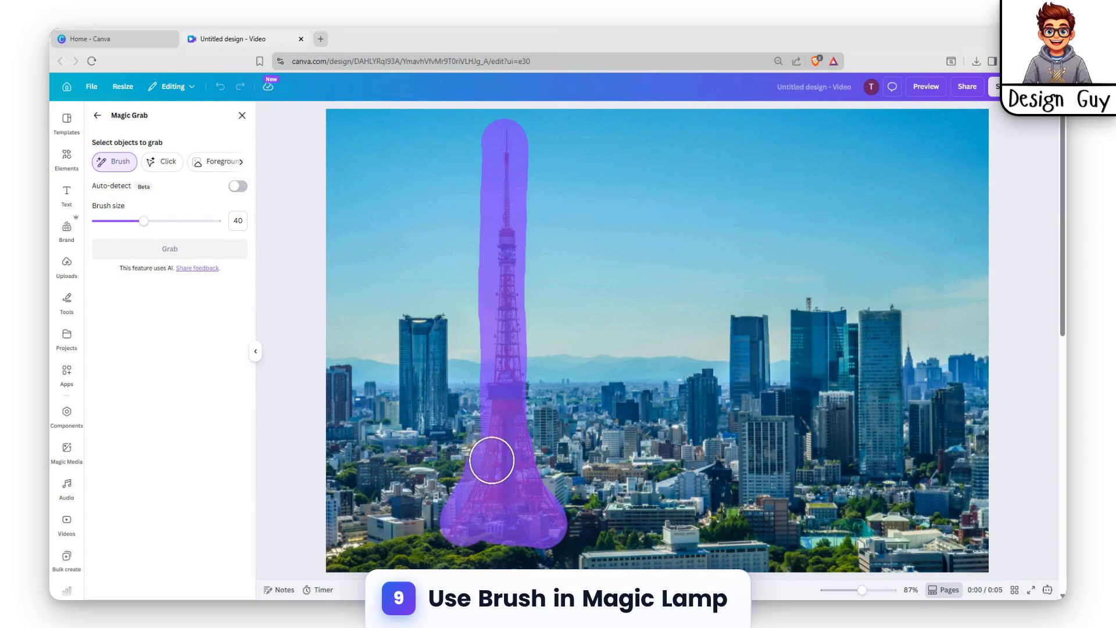
drag(492, 460, 491, 459)
click(169, 250)
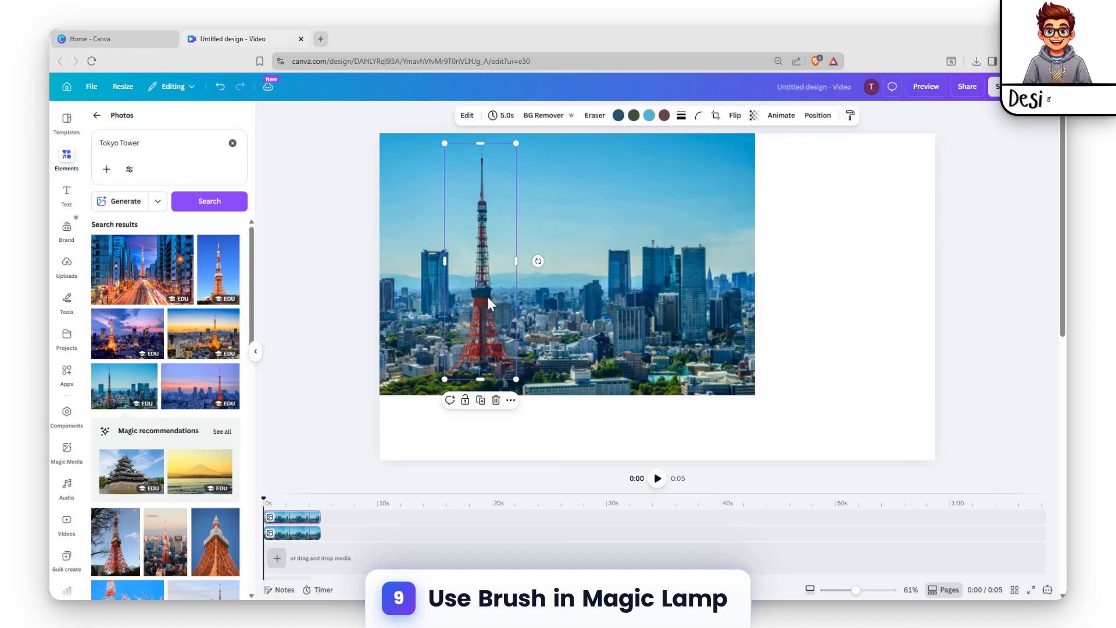
mouse_move(487, 280)
mouse_down()
mouse_move(439, 282)
mouse_move(517, 273)
mouse_move(478, 272)
mouse_move(462, 292)
mouse_move(469, 285)
mouse_up()
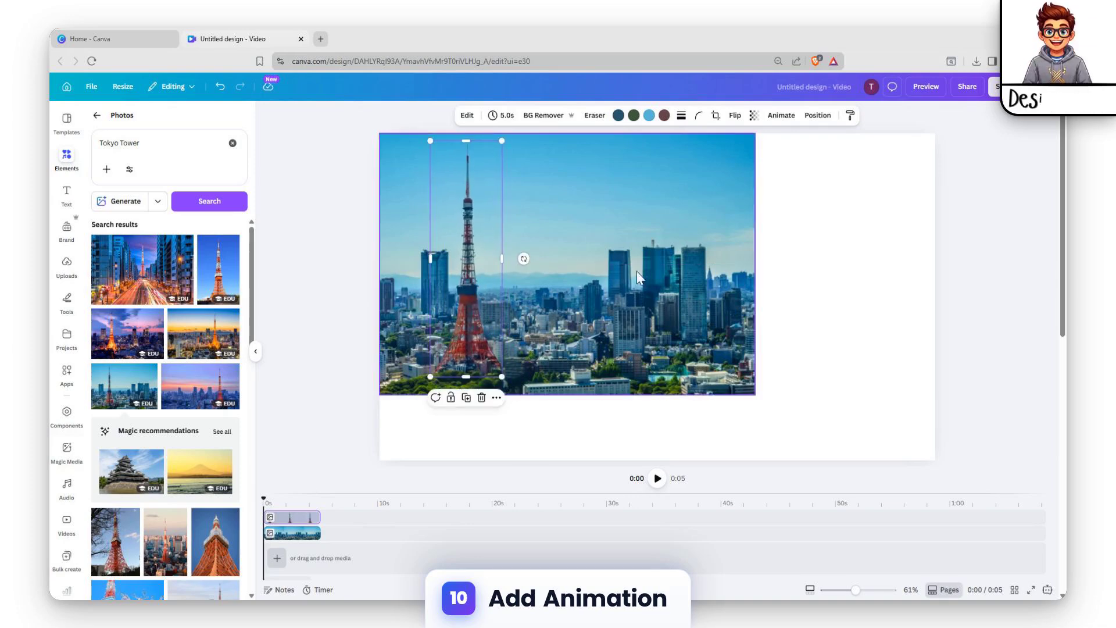
Apply the Baseline animation to the grabbed tower on enter and set its speed to the lowest setting.
click(781, 115)
scroll(214, 325, down, 3)
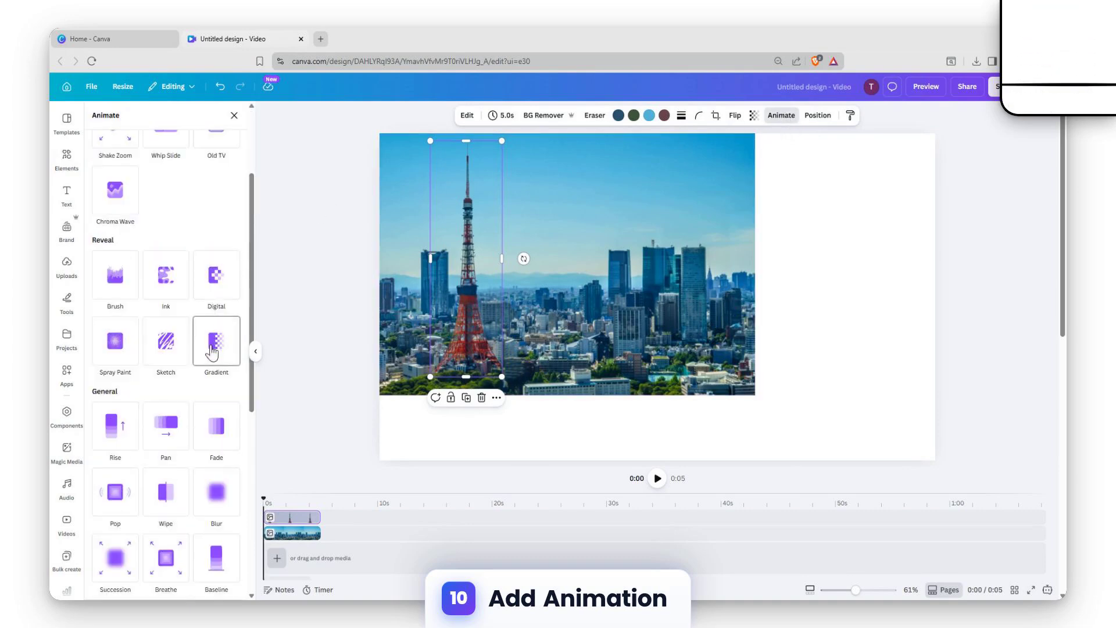
scroll(233, 349, down, 2)
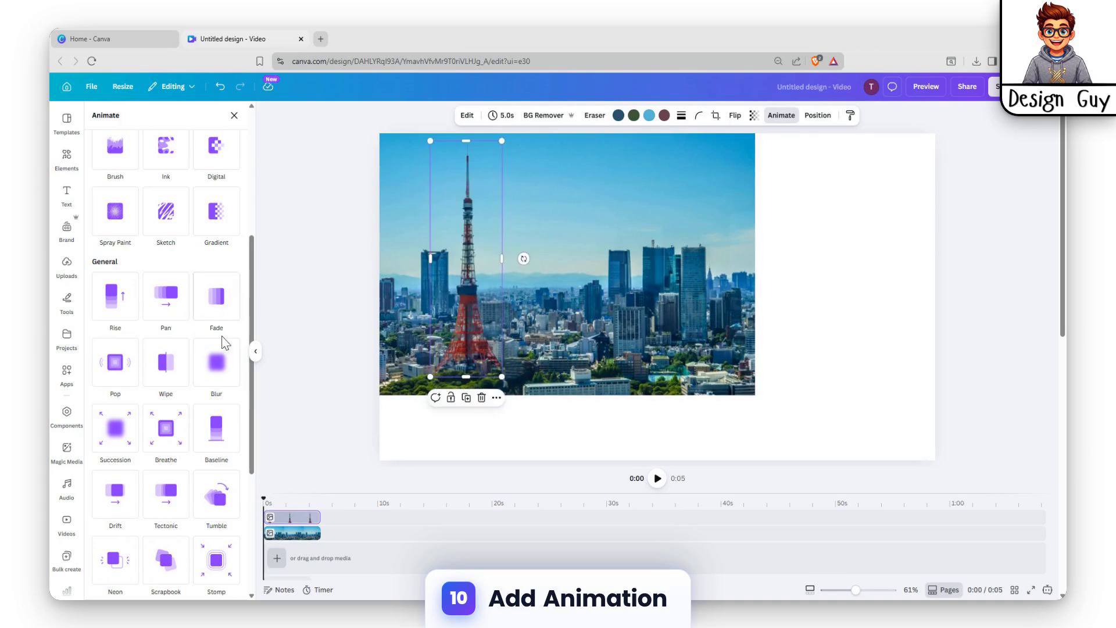
click(215, 442)
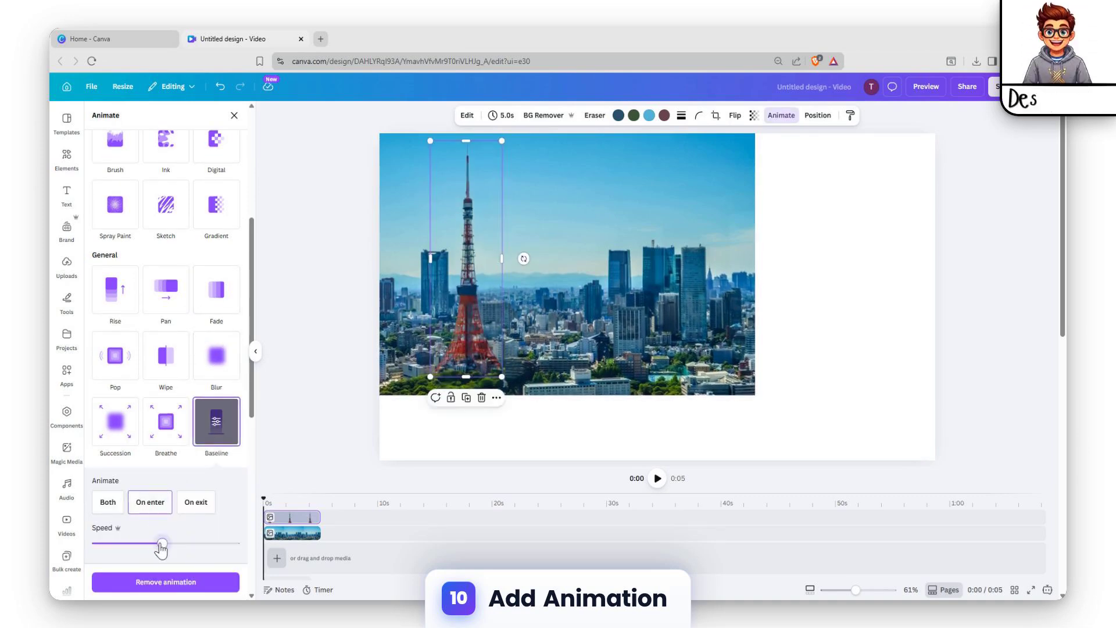
drag(126, 543, 96, 543)
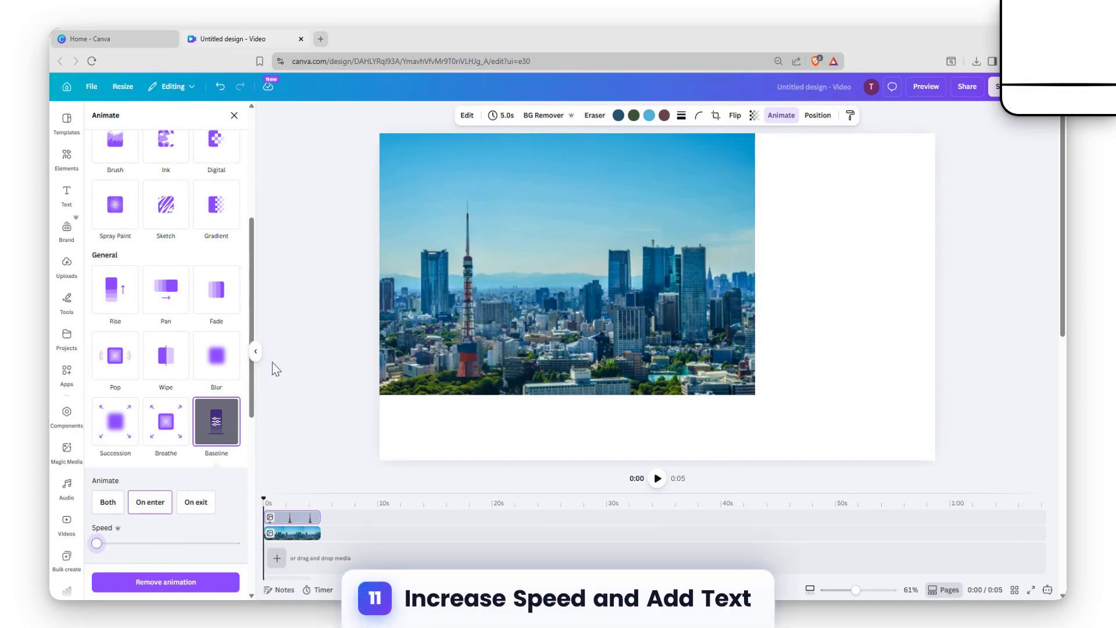
Add a heading to the video page and replace its placeholder text with TOKYO TOWER.
click(66, 193)
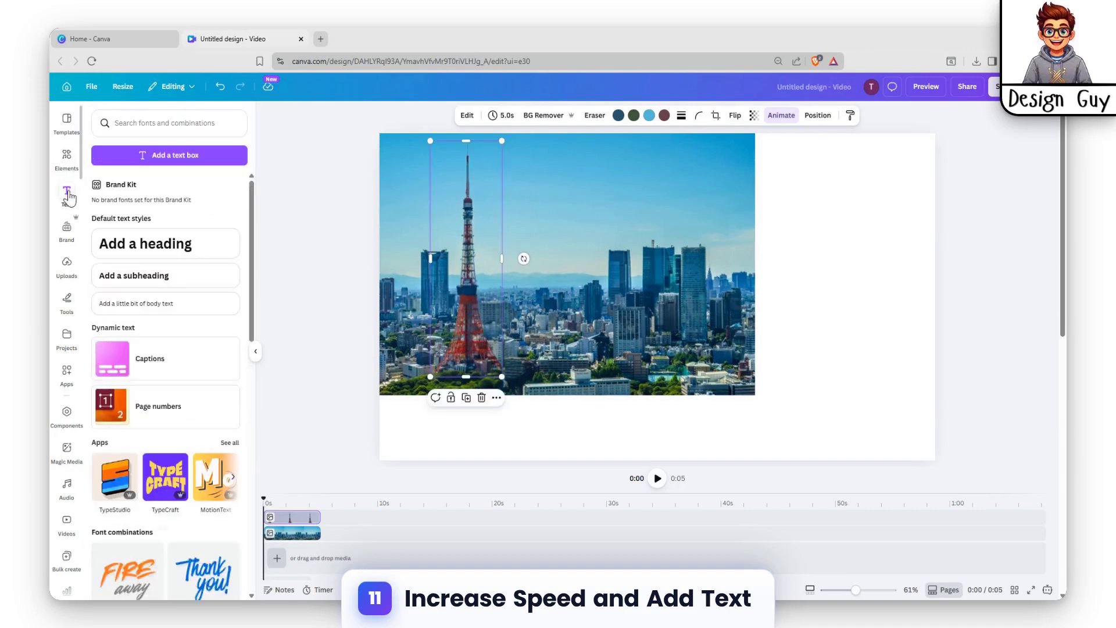
click(149, 247)
double_click(602, 272)
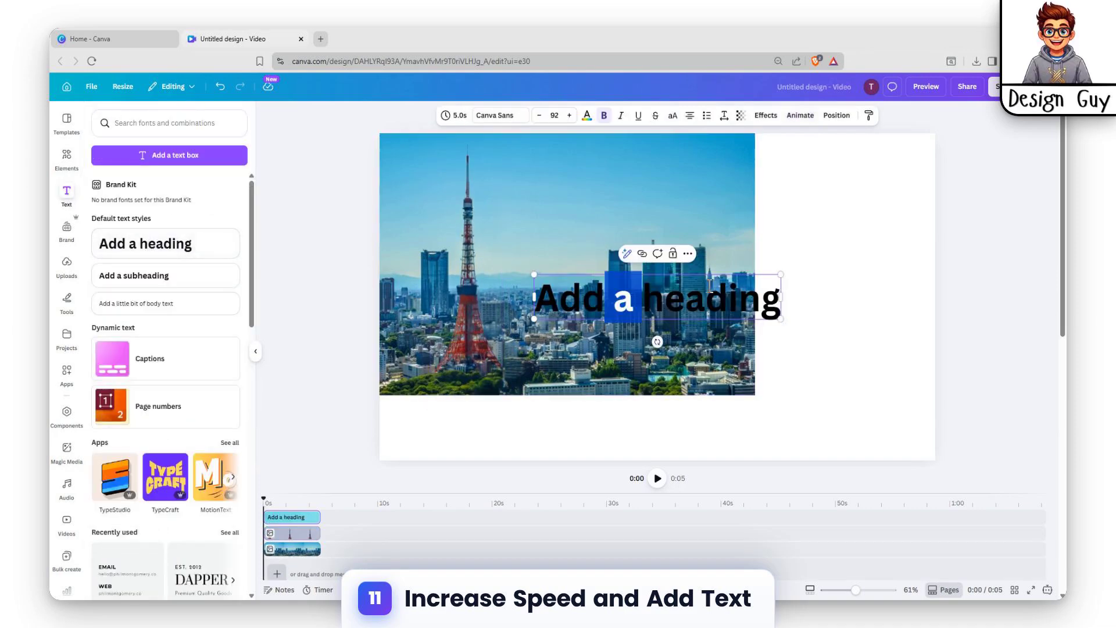
triple_click(695, 306)
text(TO)
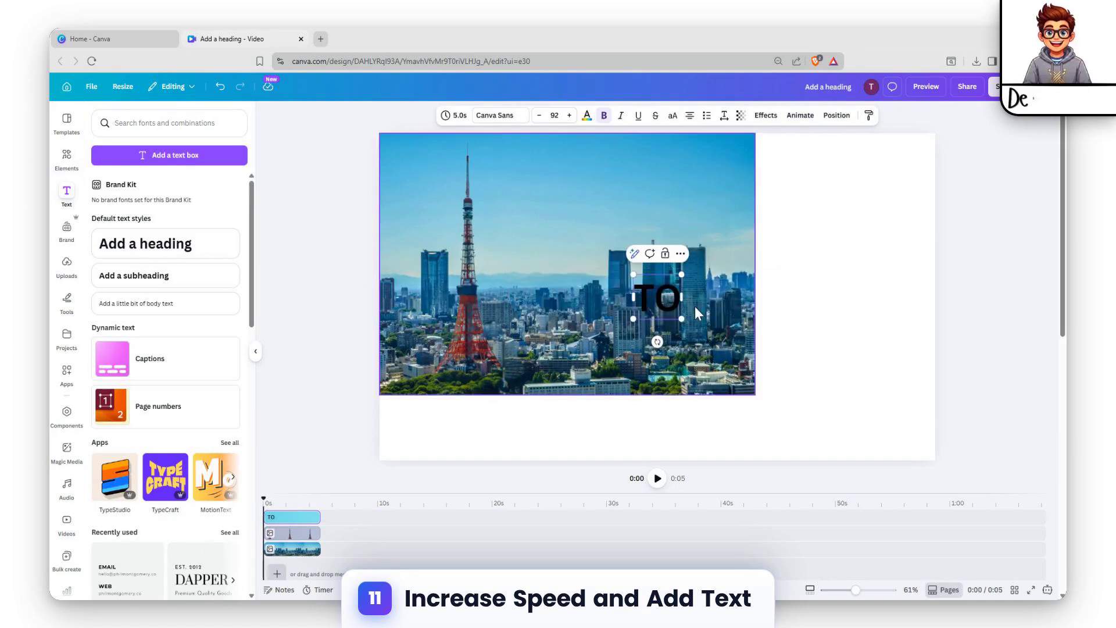
text(KYO)
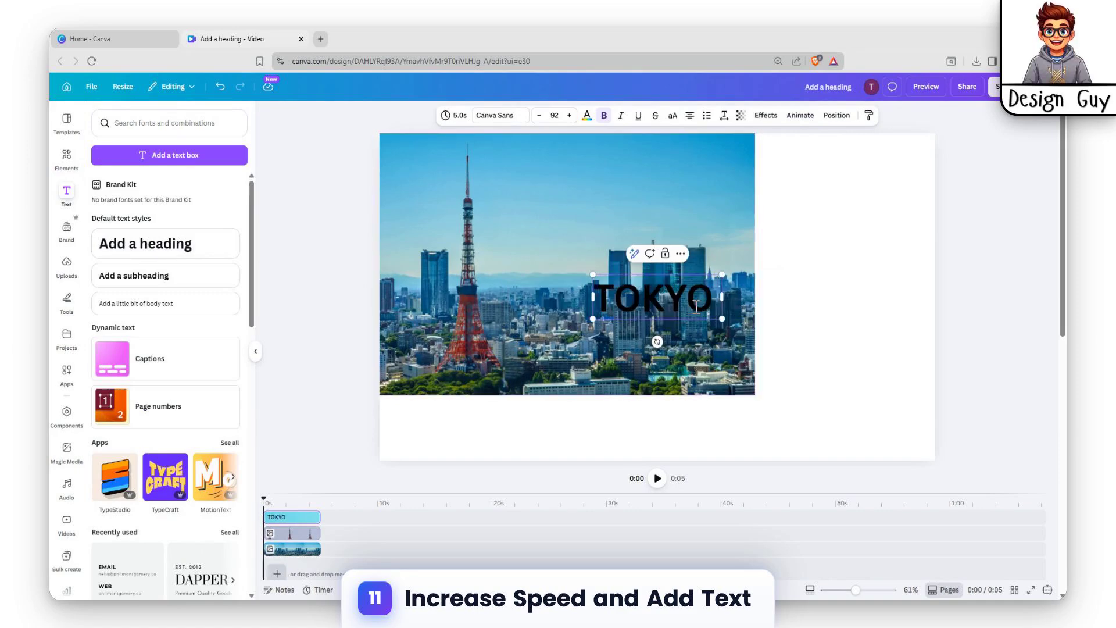
text( TOWER)
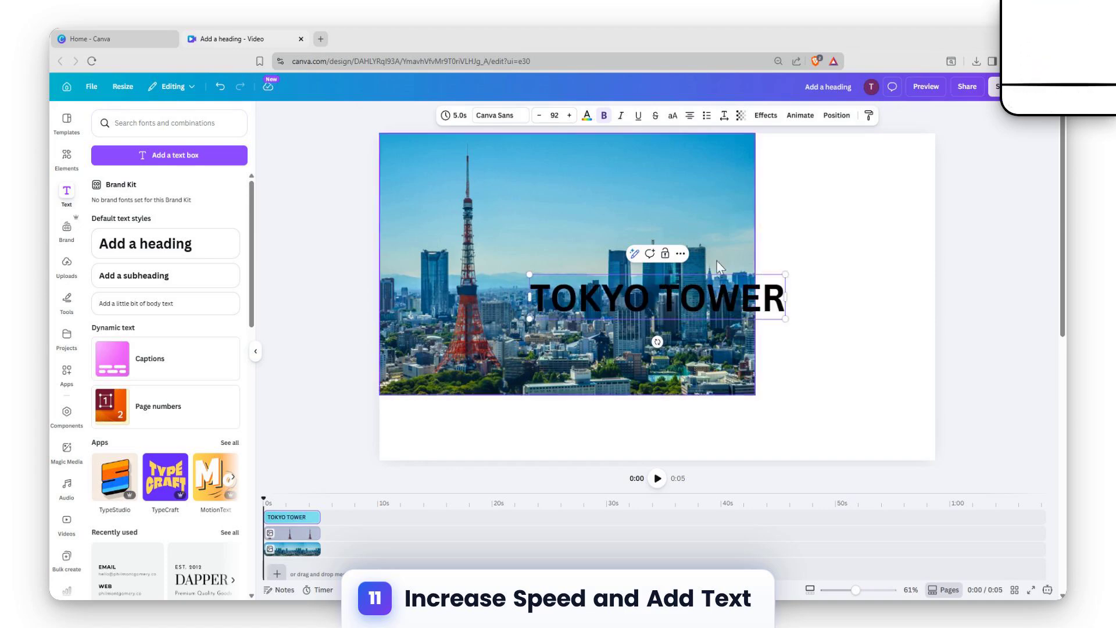
Set the heading's font to Anton and move it up into the sky, to the right of the tower.
click(500, 115)
click(154, 370)
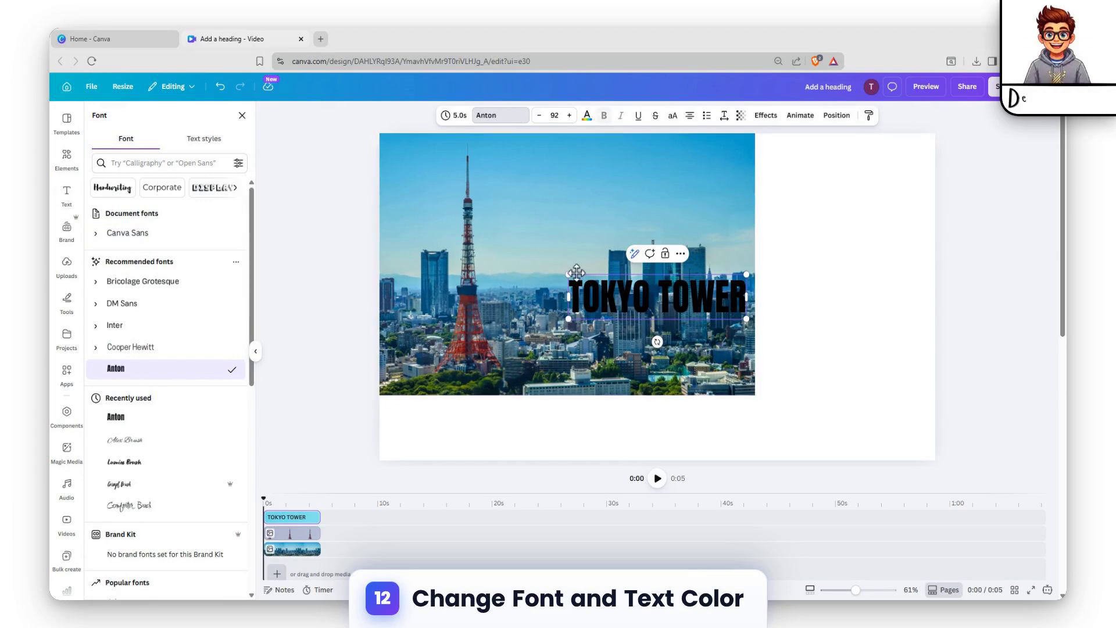
drag(580, 269, 534, 199)
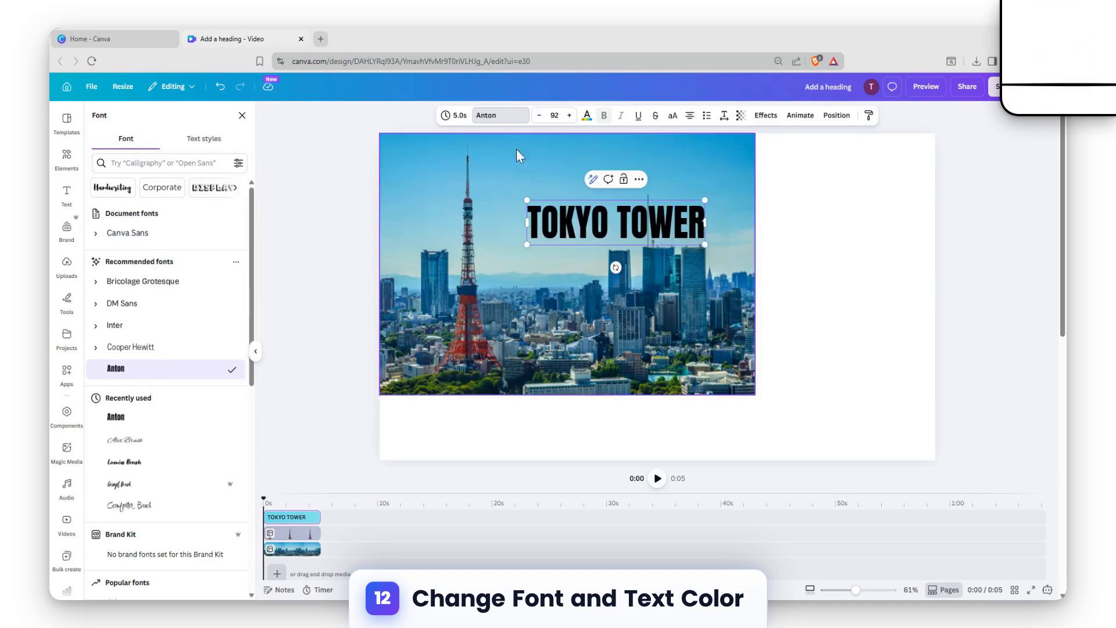
Change the TOKYO TOWER heading's text colour to white.
click(588, 118)
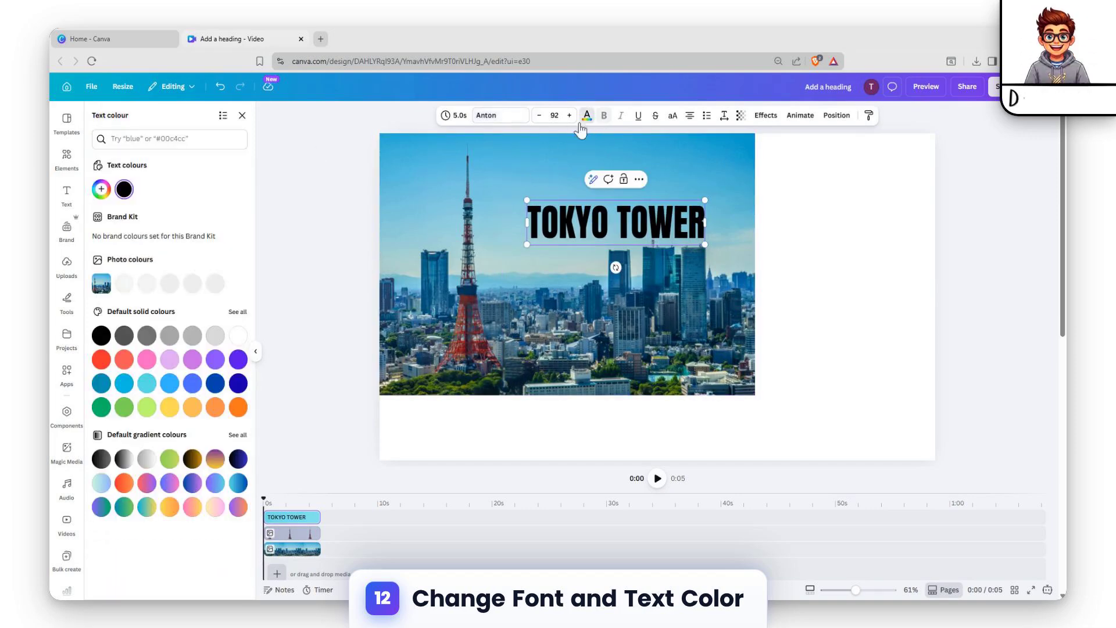
click(237, 336)
triple_click(585, 225)
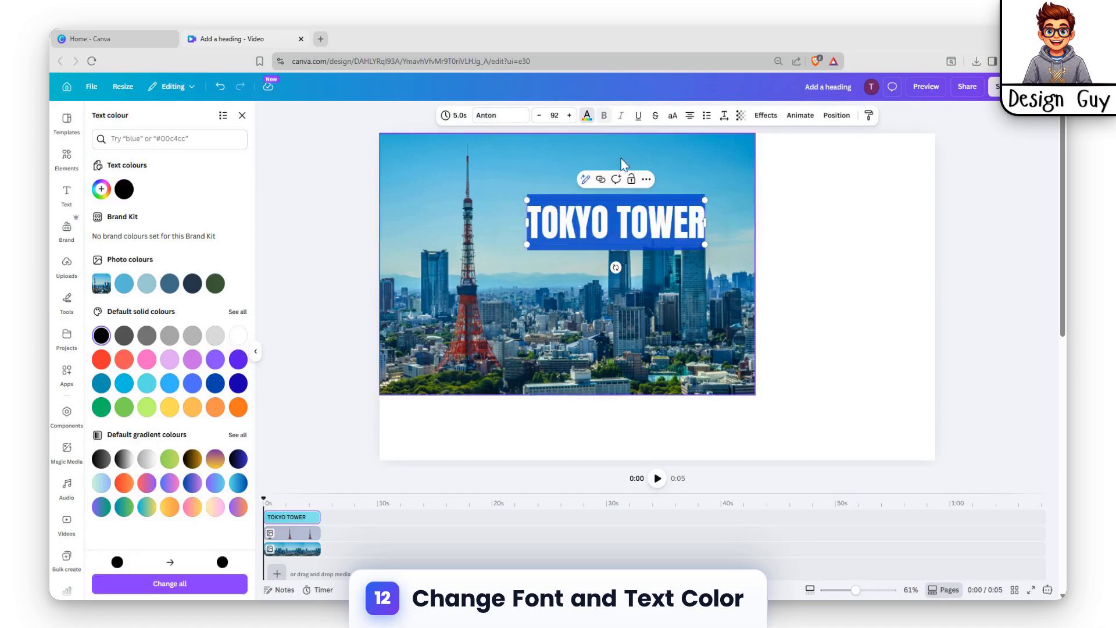
click(588, 116)
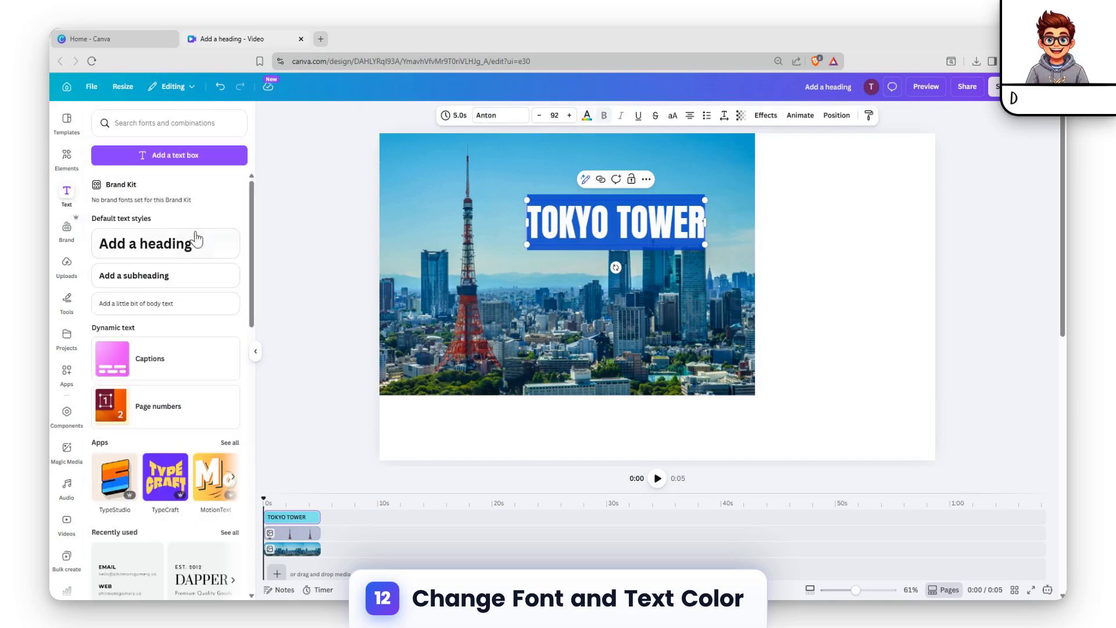
click(580, 118)
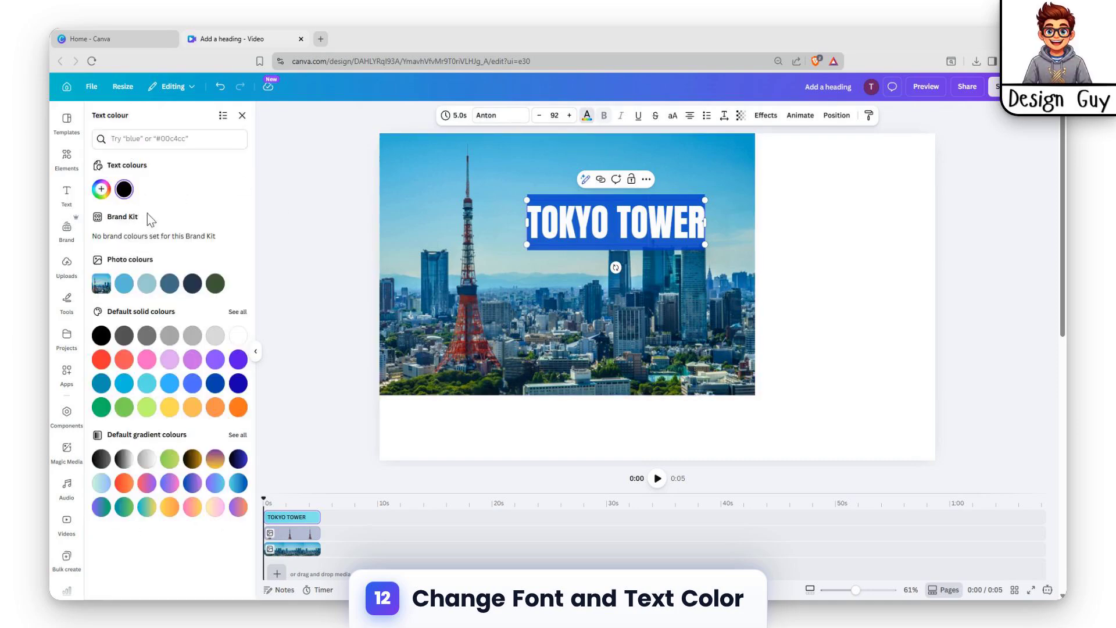
click(237, 336)
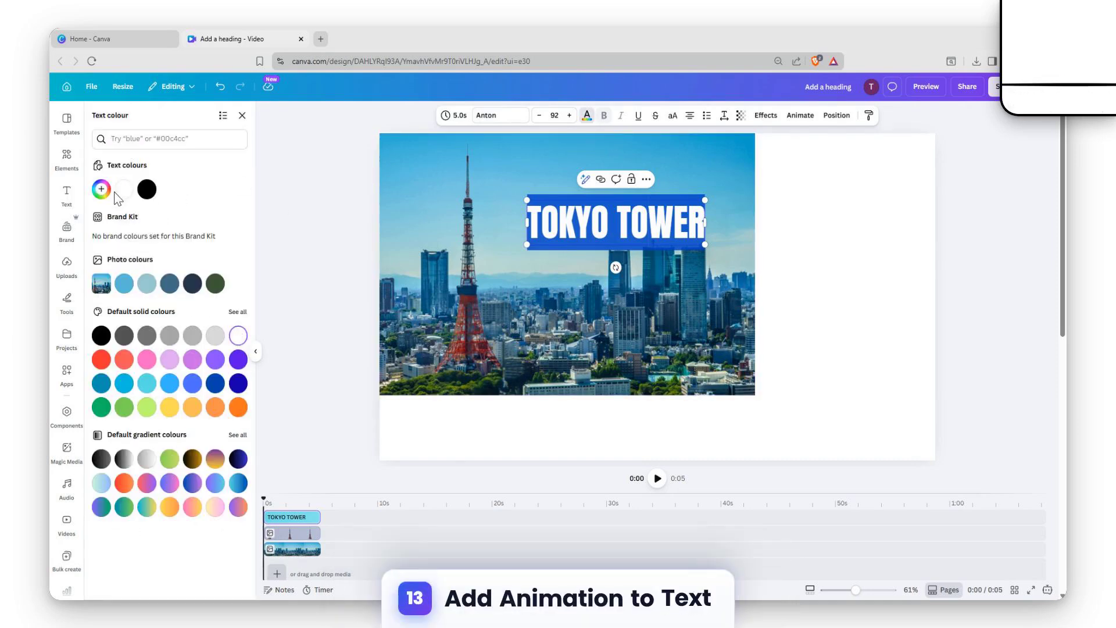
click(738, 191)
Apply the Baseline animation to the TOKYO TOWER heading and shift the heading left until it starts at the tower's edge.
click(650, 230)
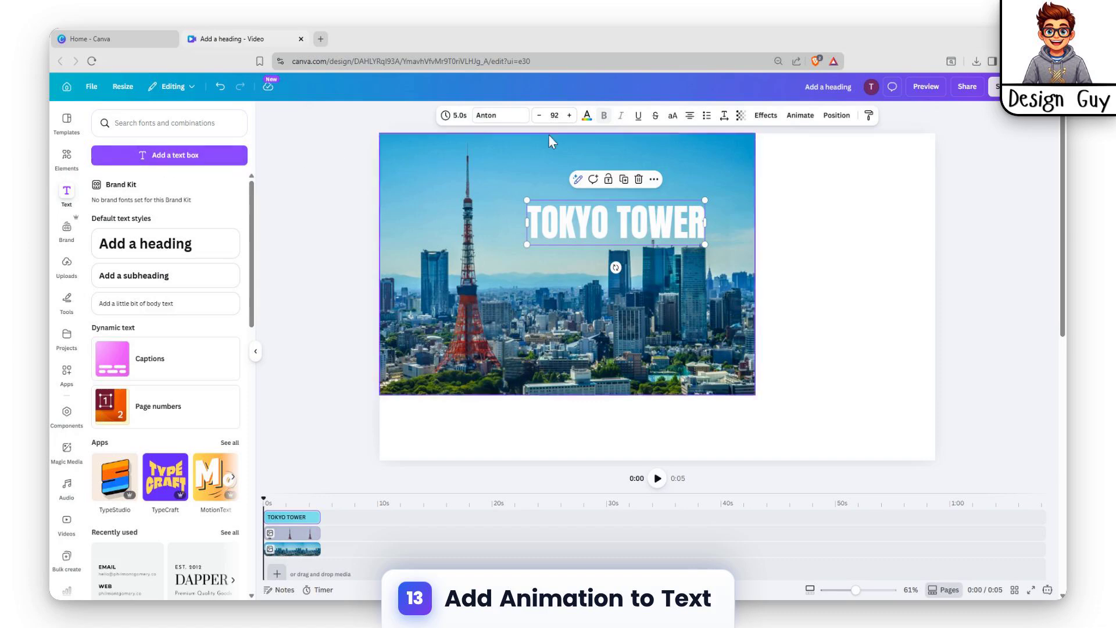
click(801, 118)
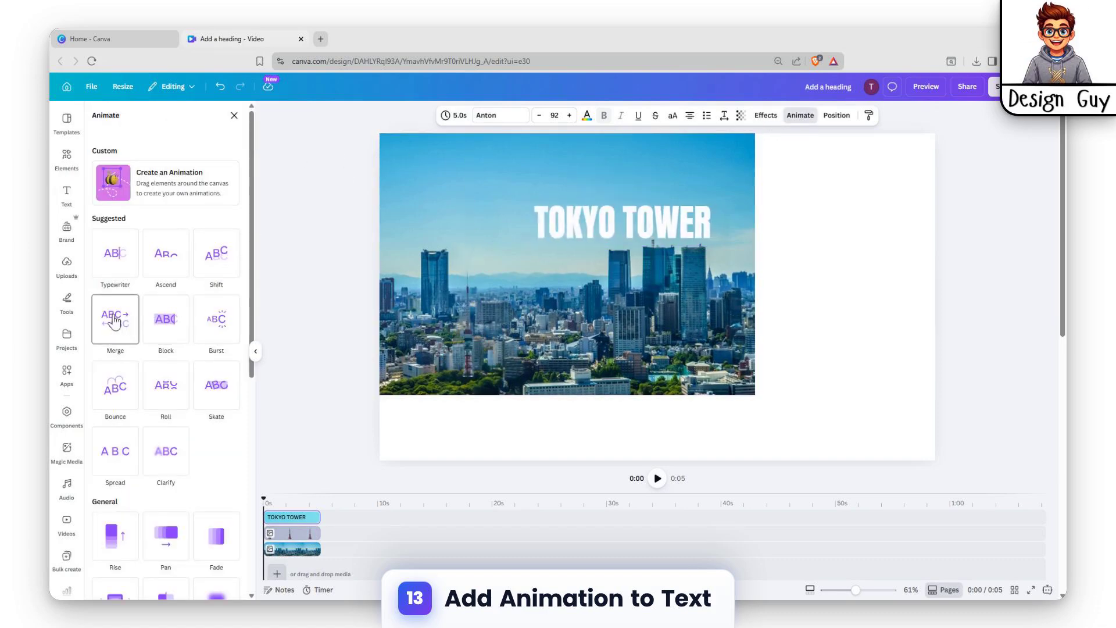
scroll(114, 378, down, 2)
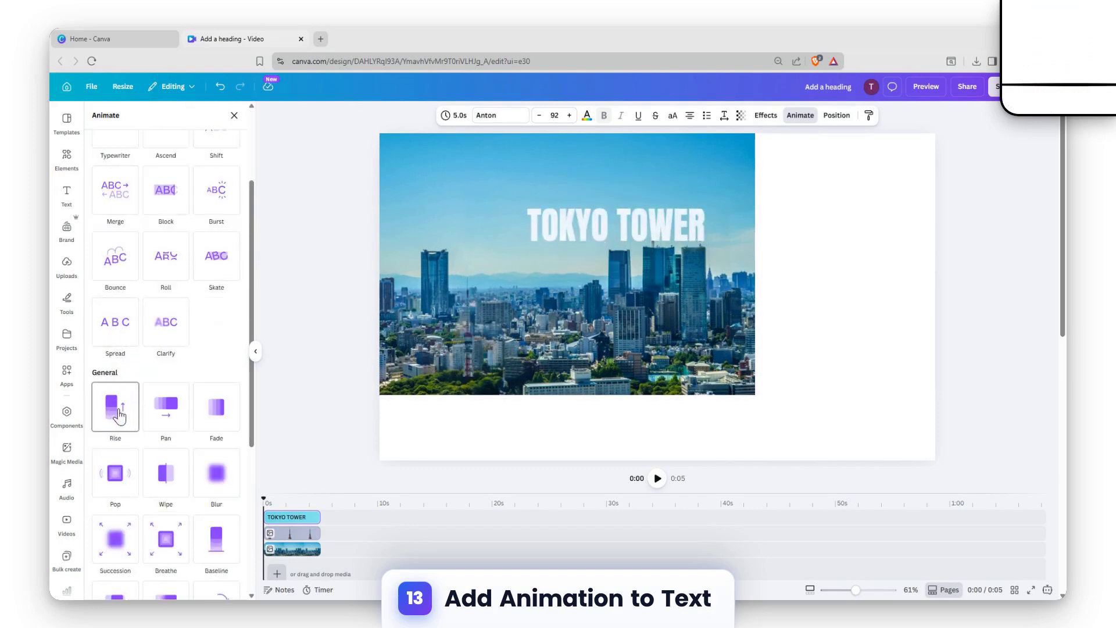
scroll(115, 407, down, 2)
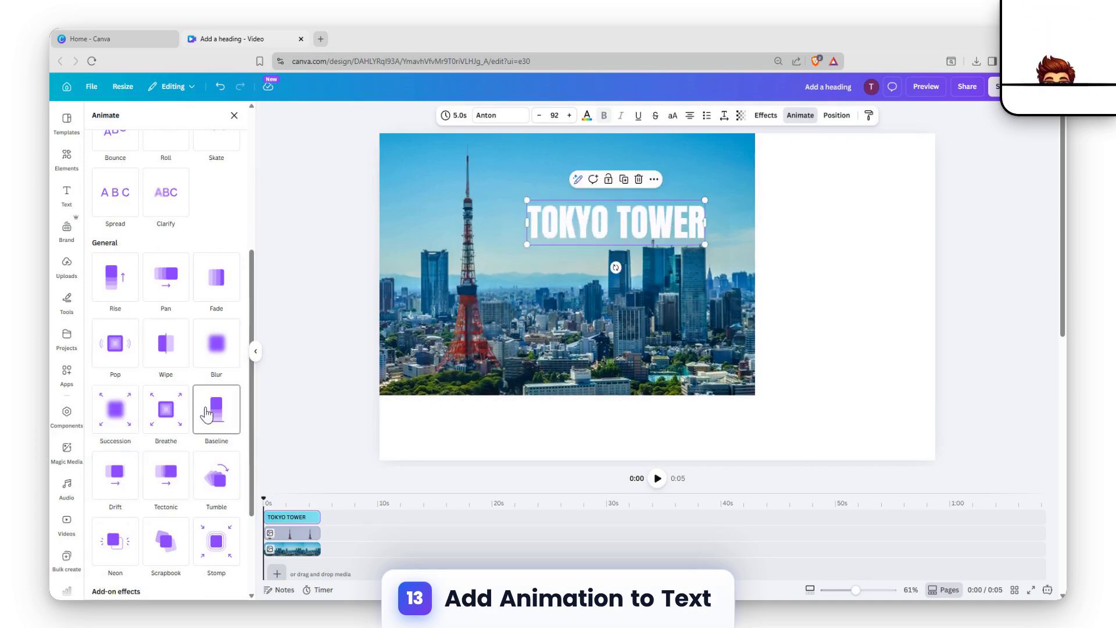
scroll(199, 295, up, 5)
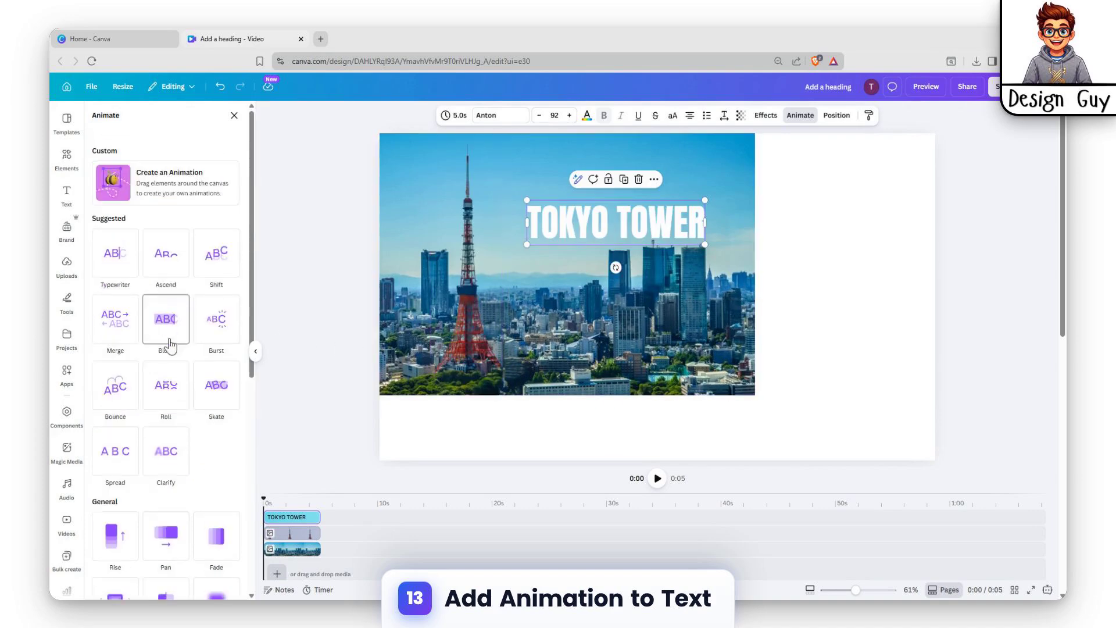
scroll(123, 312, down, 7)
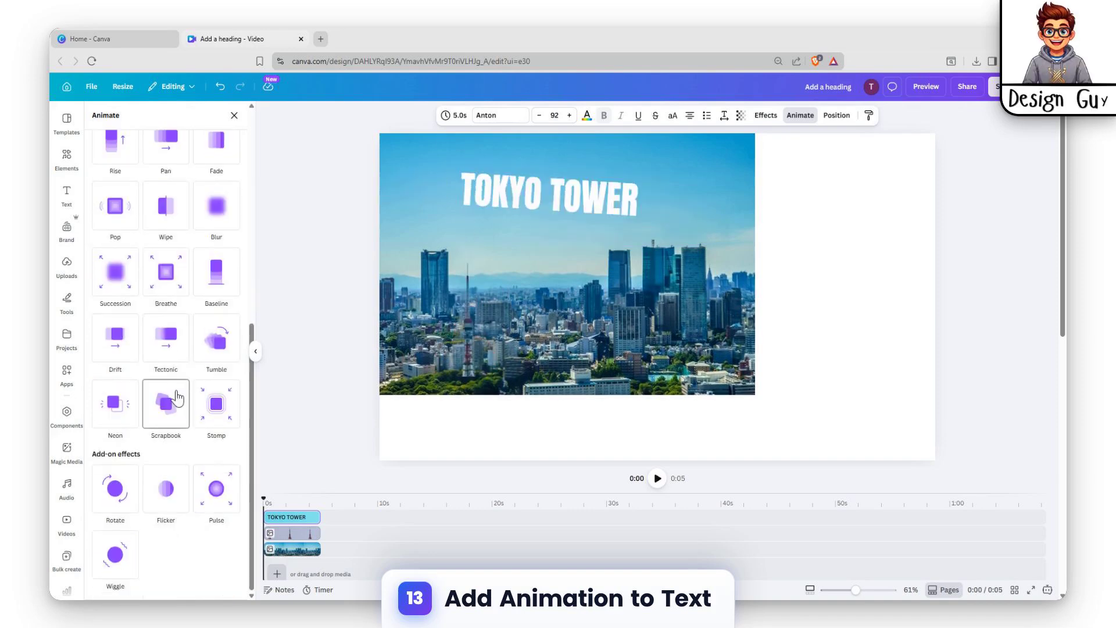
click(214, 309)
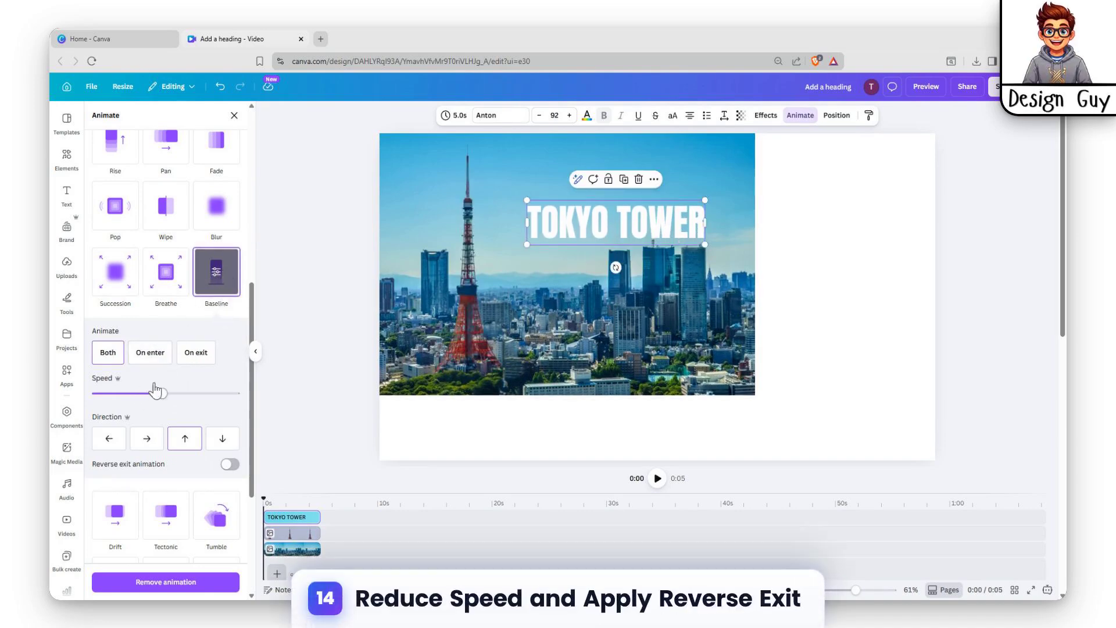
drag(600, 223, 541, 217)
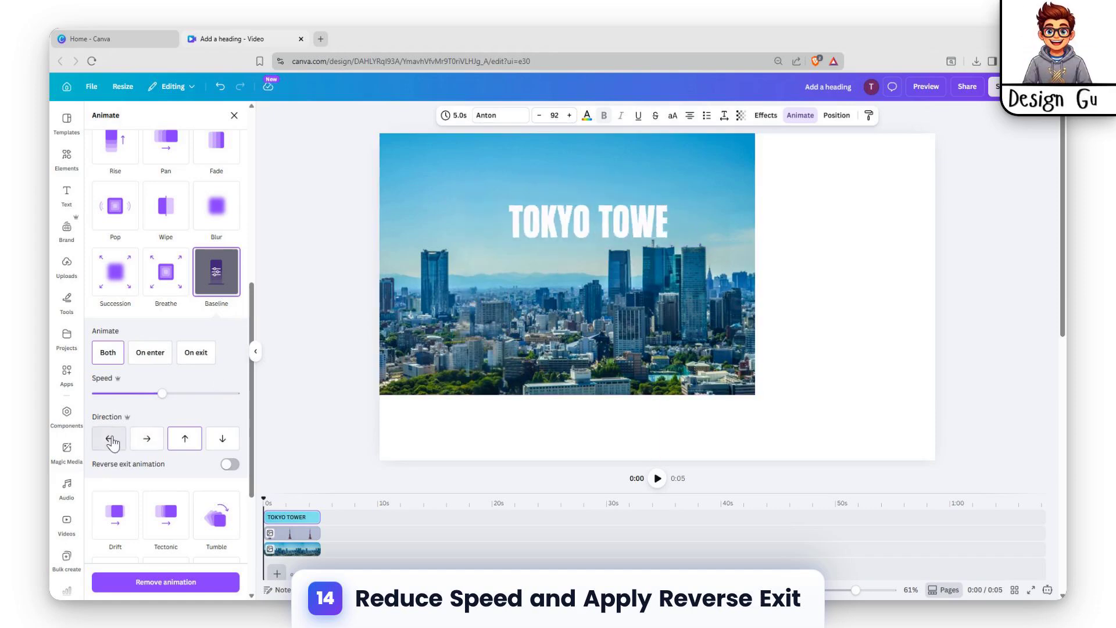
Set the heading's Baseline animation to the rightward direction at the lowest speed, with reverse exit animation turned on.
click(149, 438)
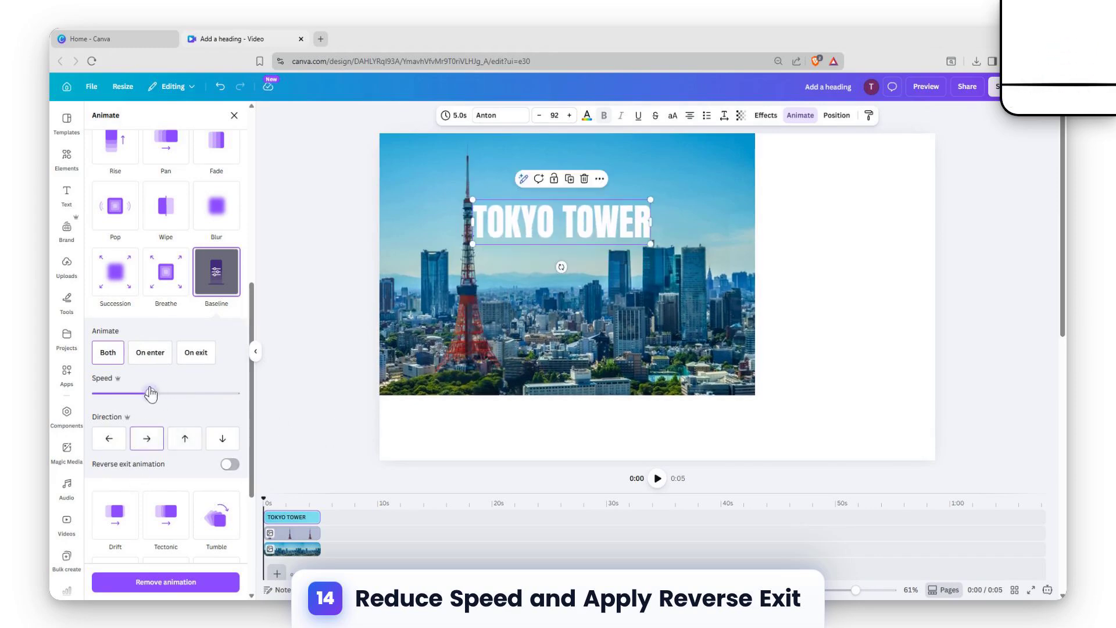
drag(150, 393, 97, 394)
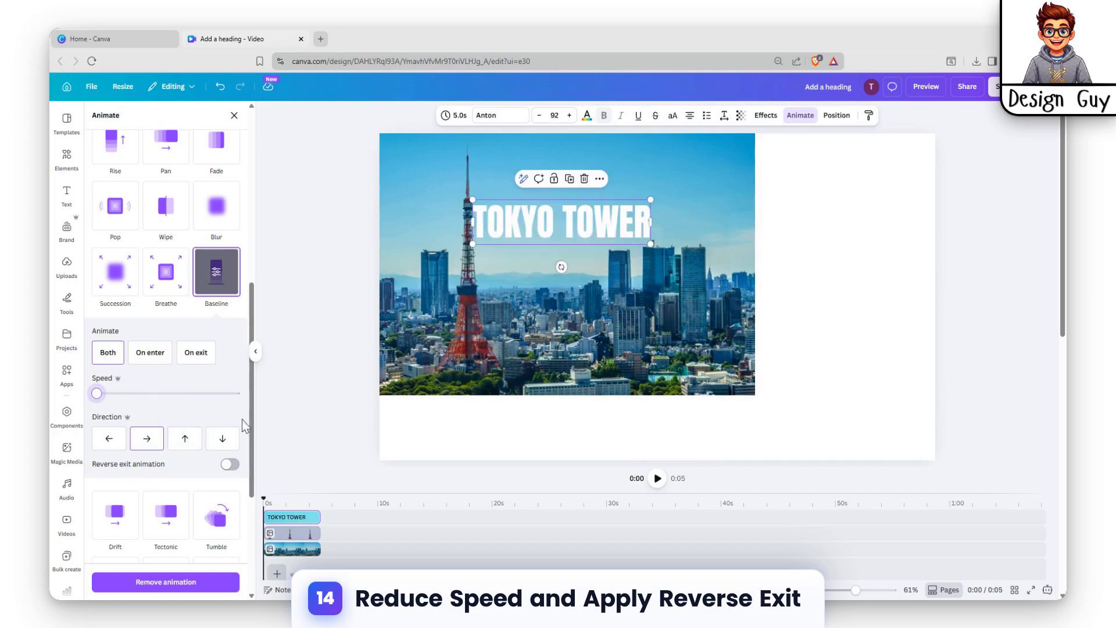
click(228, 465)
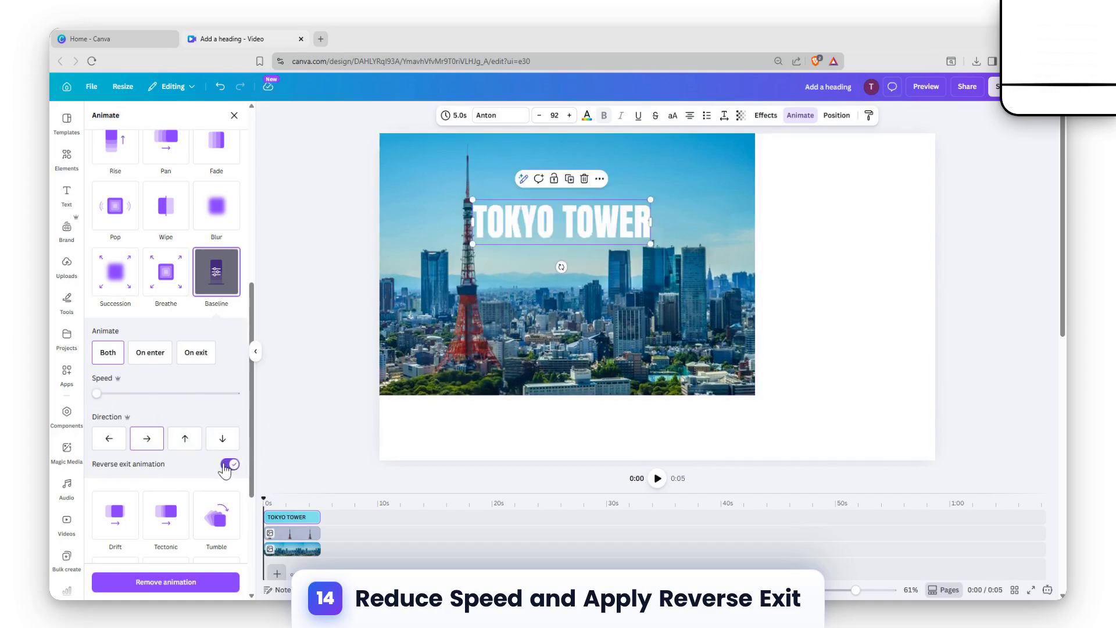
scroll(190, 395, down, 4)
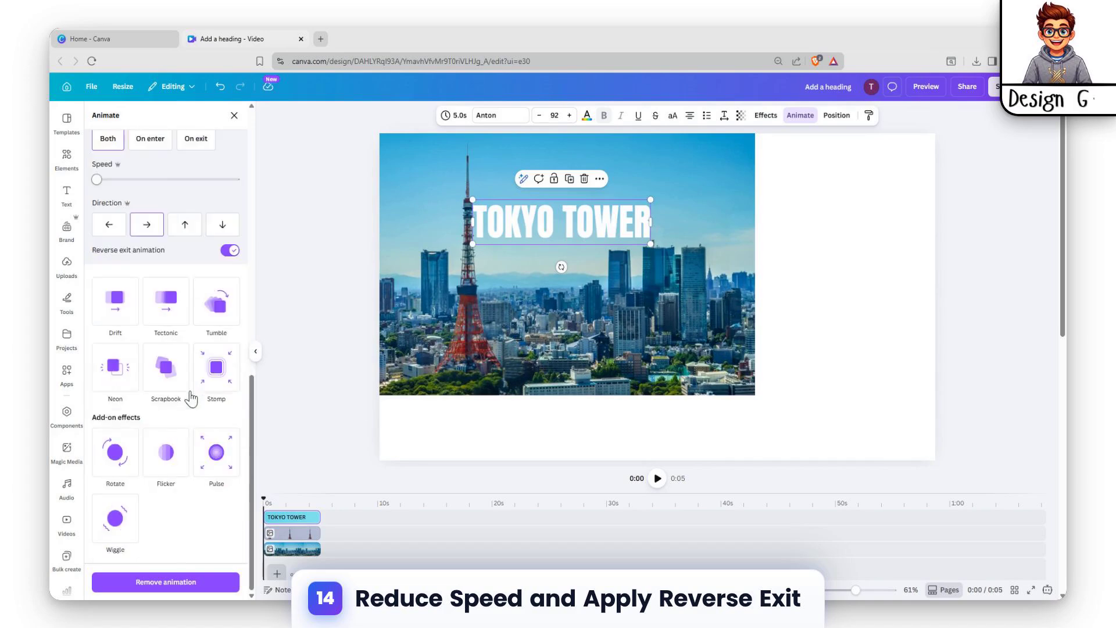
scroll(210, 378, up, 6)
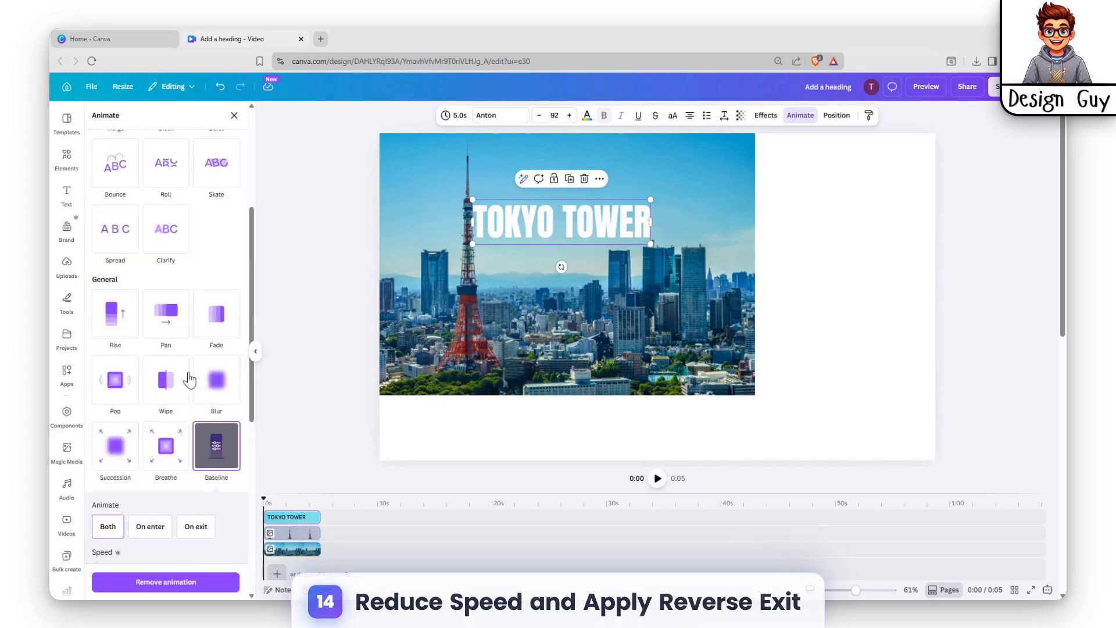
Preview the animated video, then return to the editor with nothing selected.
click(919, 88)
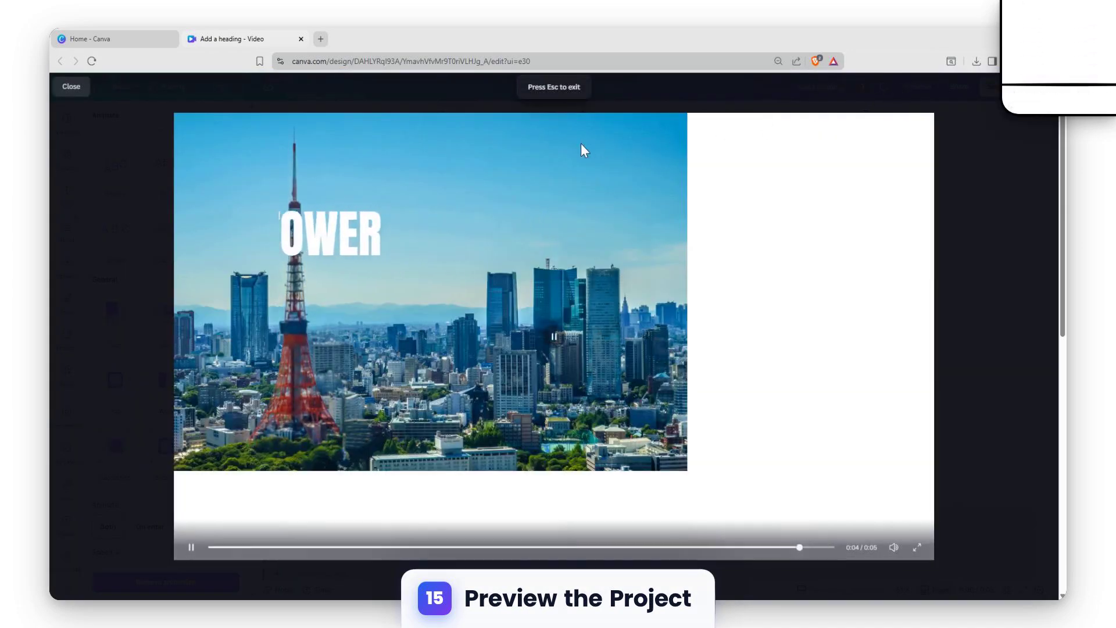
key(Escape)
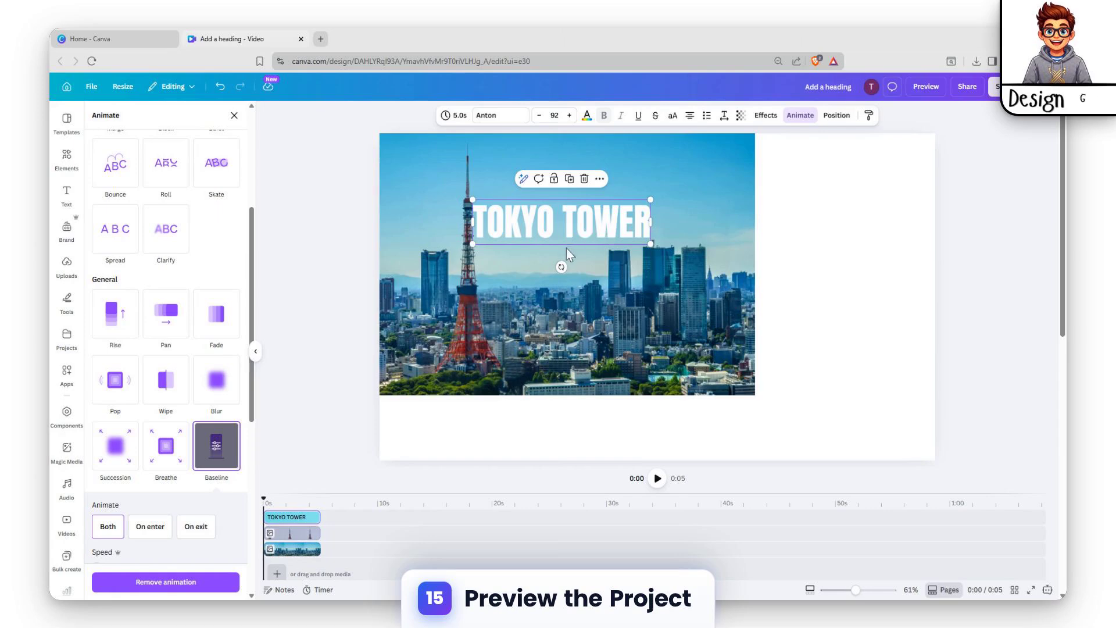
click(766, 214)
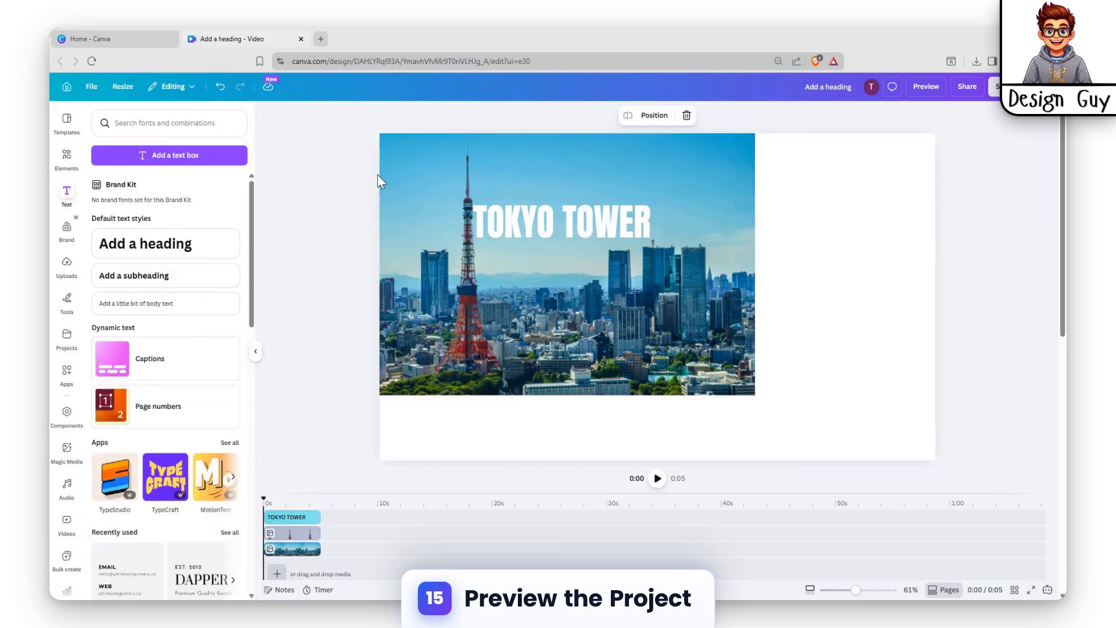
Enlarge the photo, tower and heading together until the photo fills the page height, and centre them on the page.
click(460, 216)
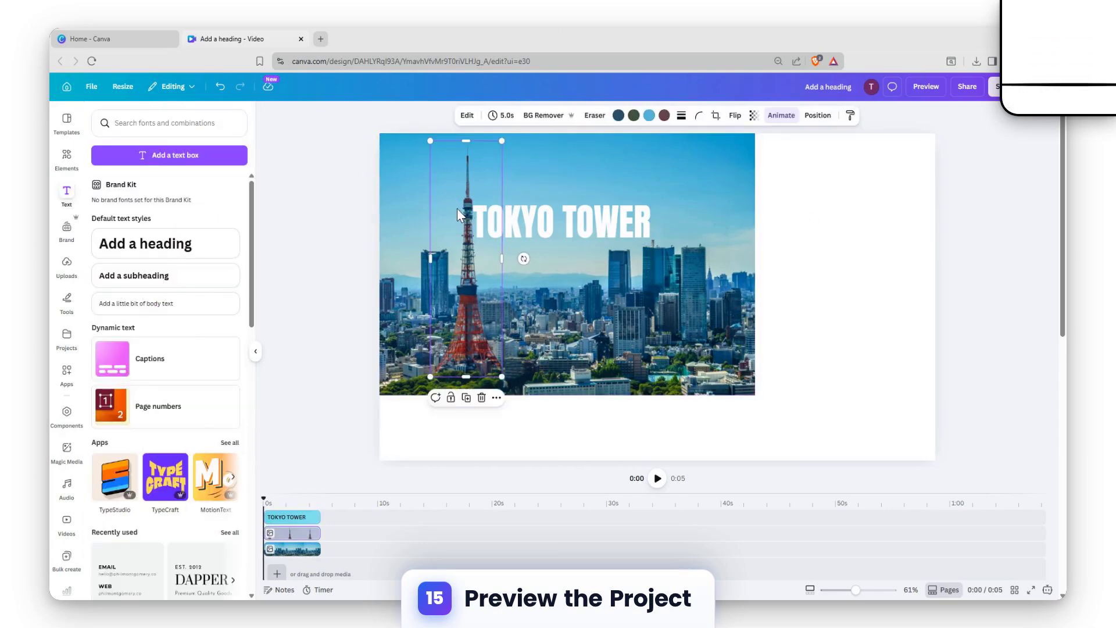
click(755, 401)
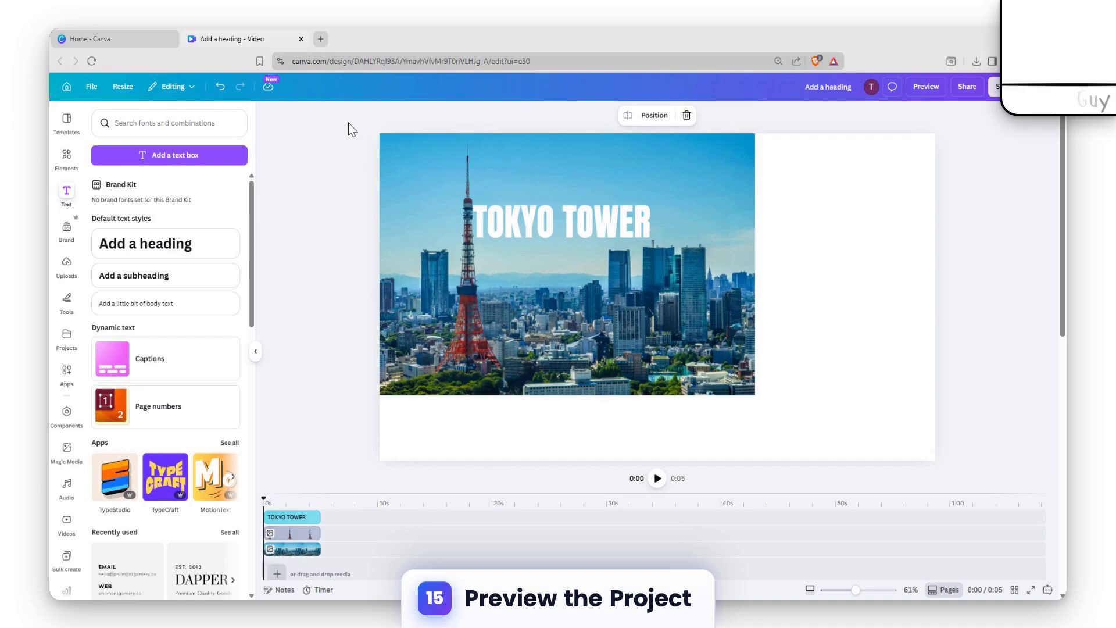
drag(349, 120, 856, 450)
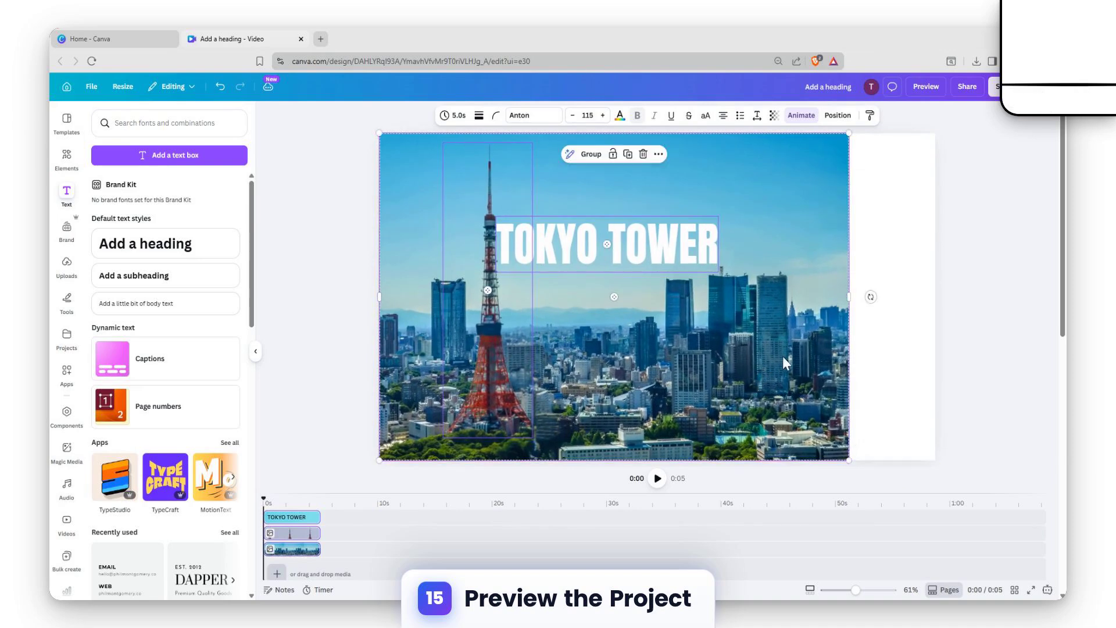
drag(782, 356, 829, 357)
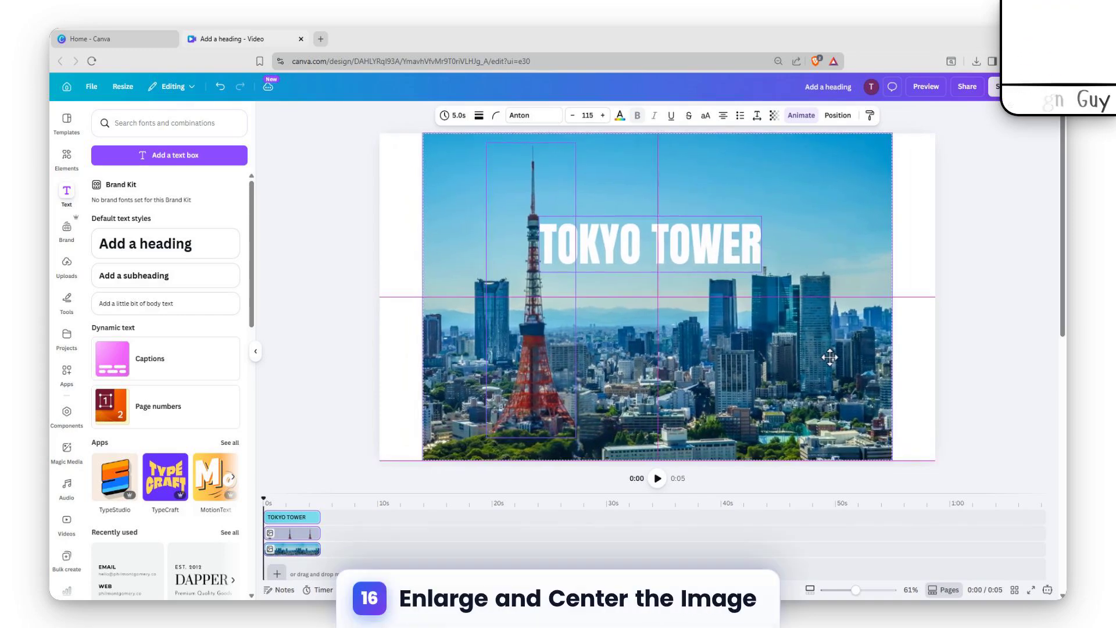
click(896, 359)
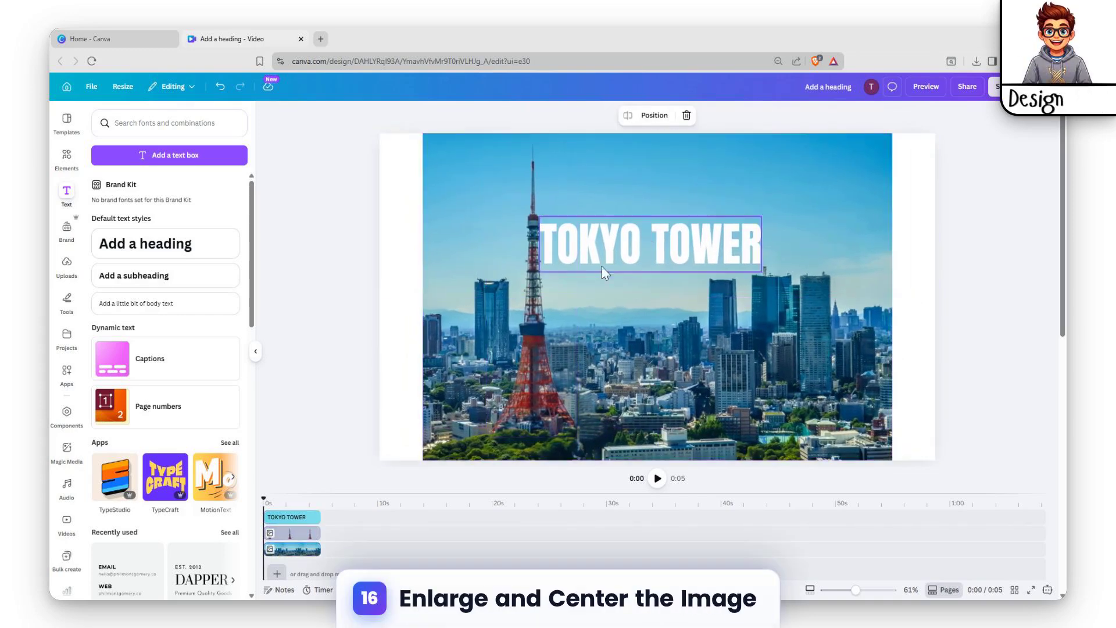
Select the photo, tower and heading together and nudge them slightly to the right.
click(568, 242)
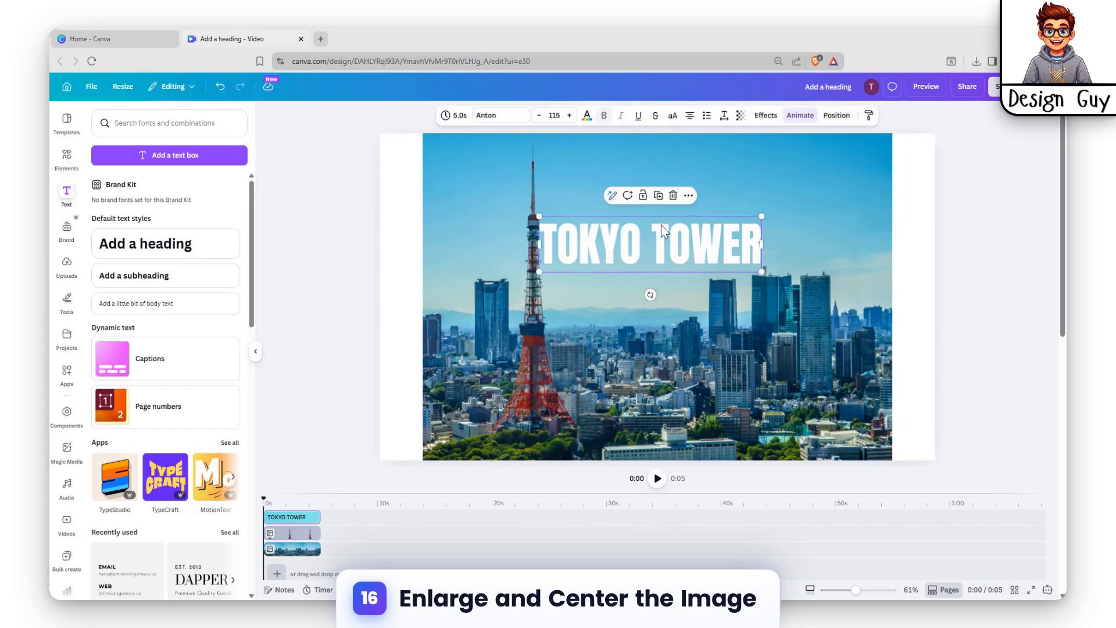
click(950, 161)
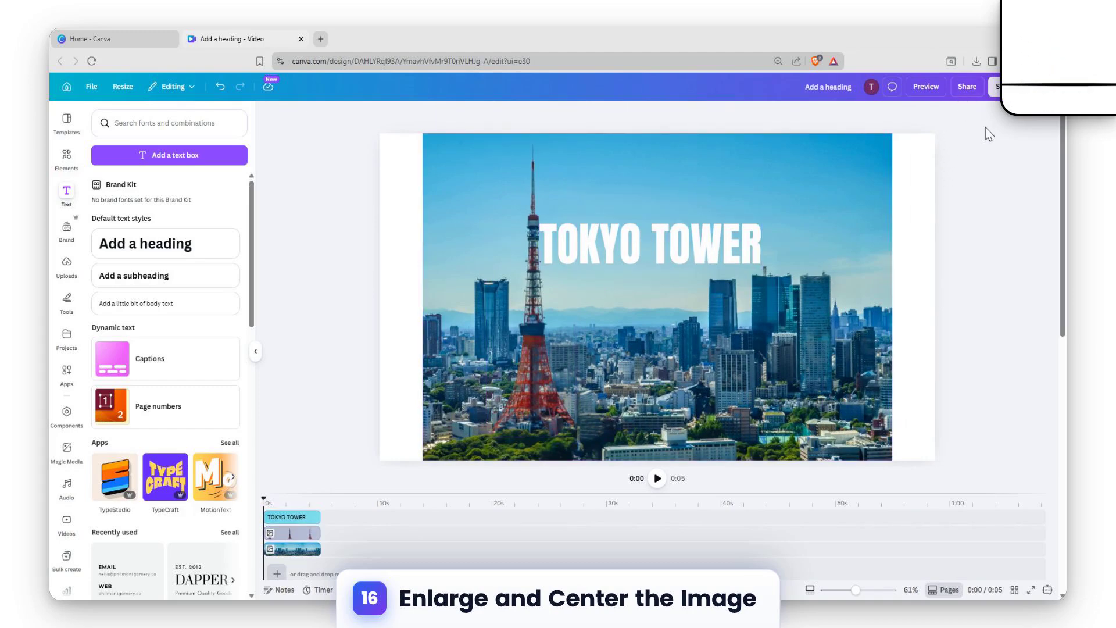
drag(405, 120, 890, 463)
drag(855, 421, 859, 419)
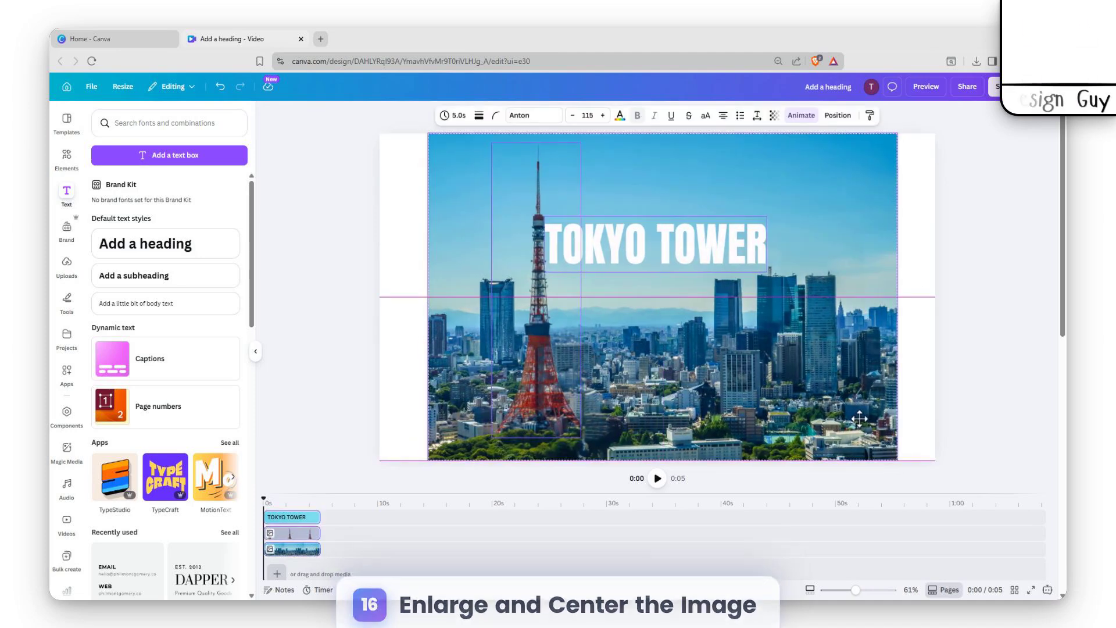
click(982, 236)
Download the design as an MP4 video at 4K (UHD) quality.
click(963, 88)
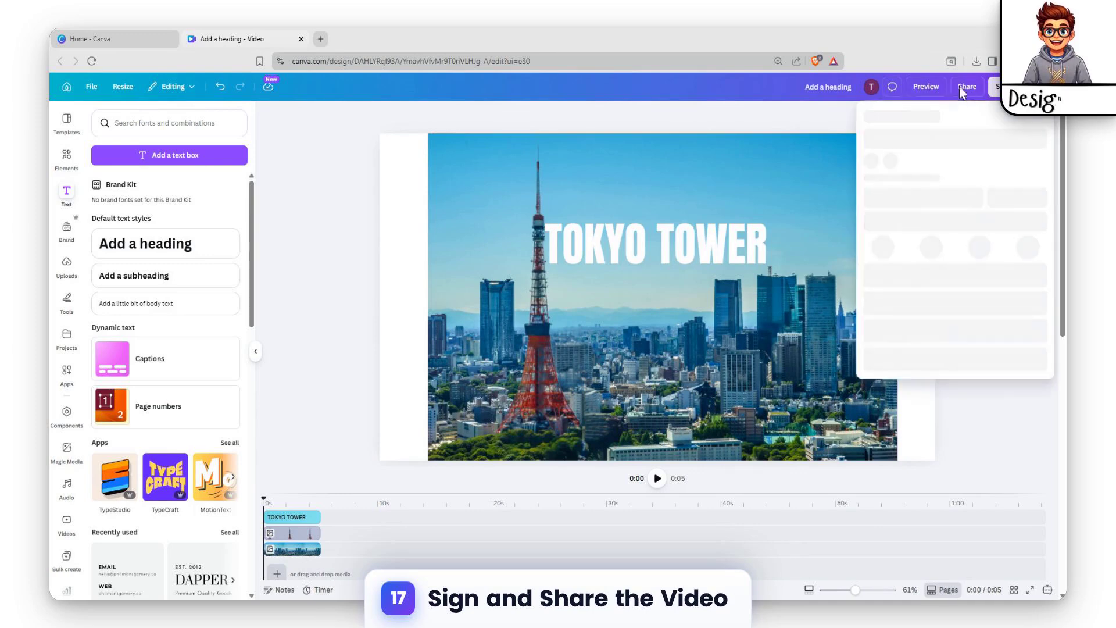
click(883, 313)
drag(986, 196, 1041, 193)
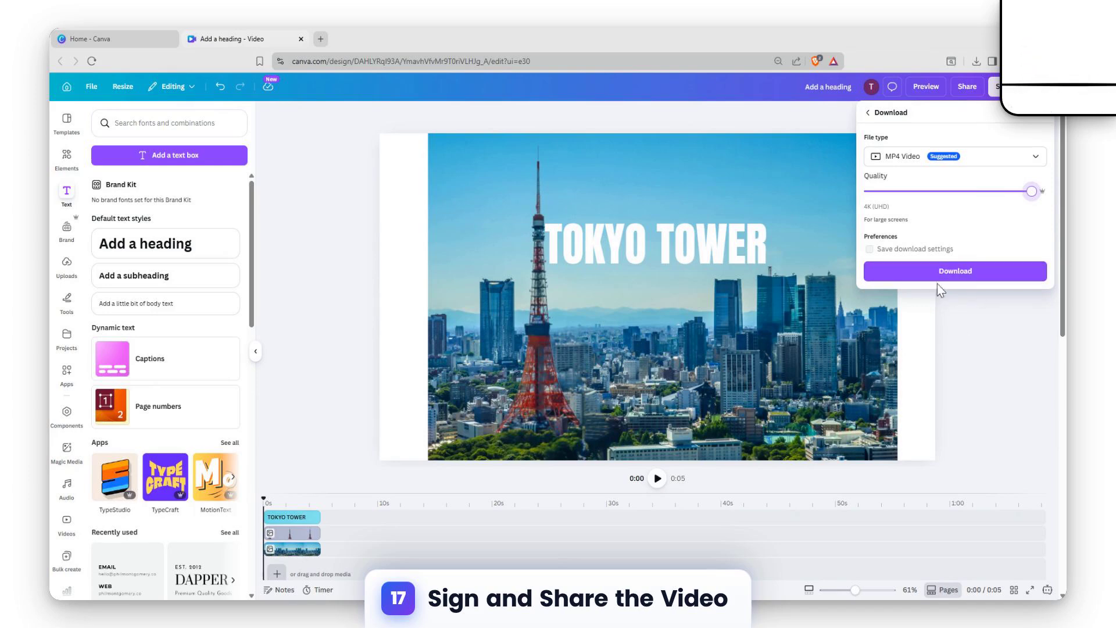
click(980, 325)
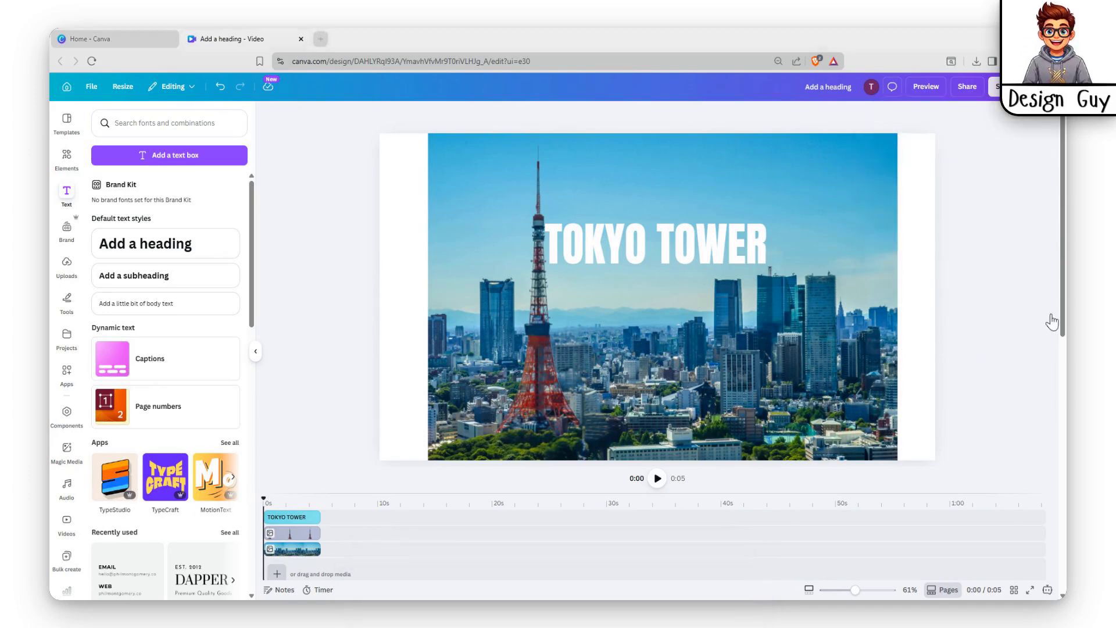